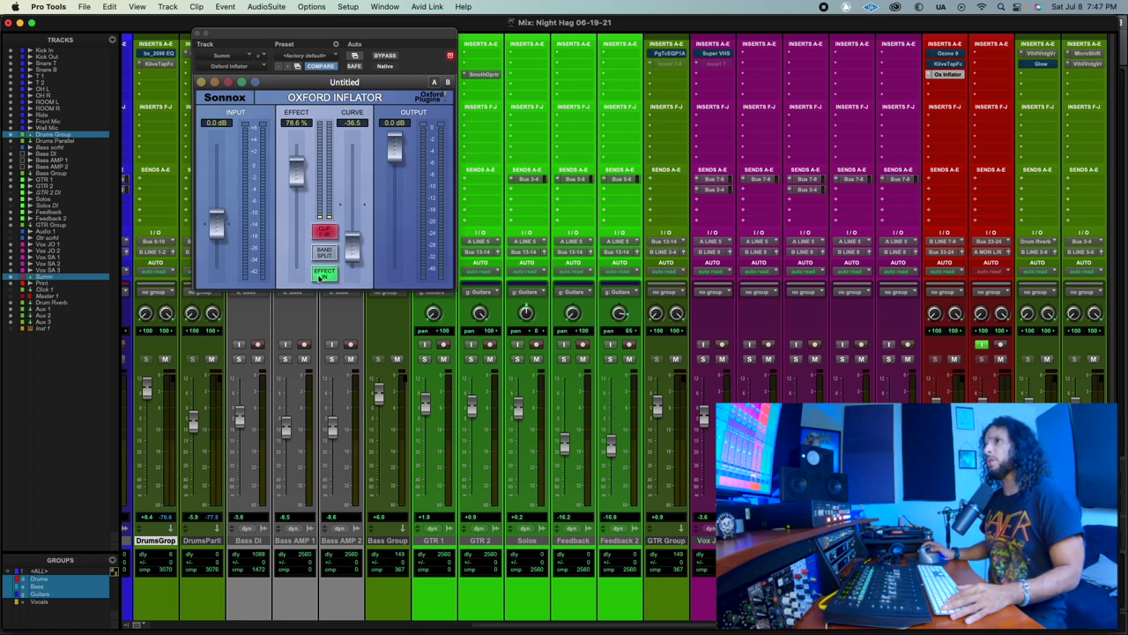
Show the help text for the CURVE fader of the Oxford Inflator on the Summ track.
{"action": "mouse_move", "coordinate": [354, 193]}
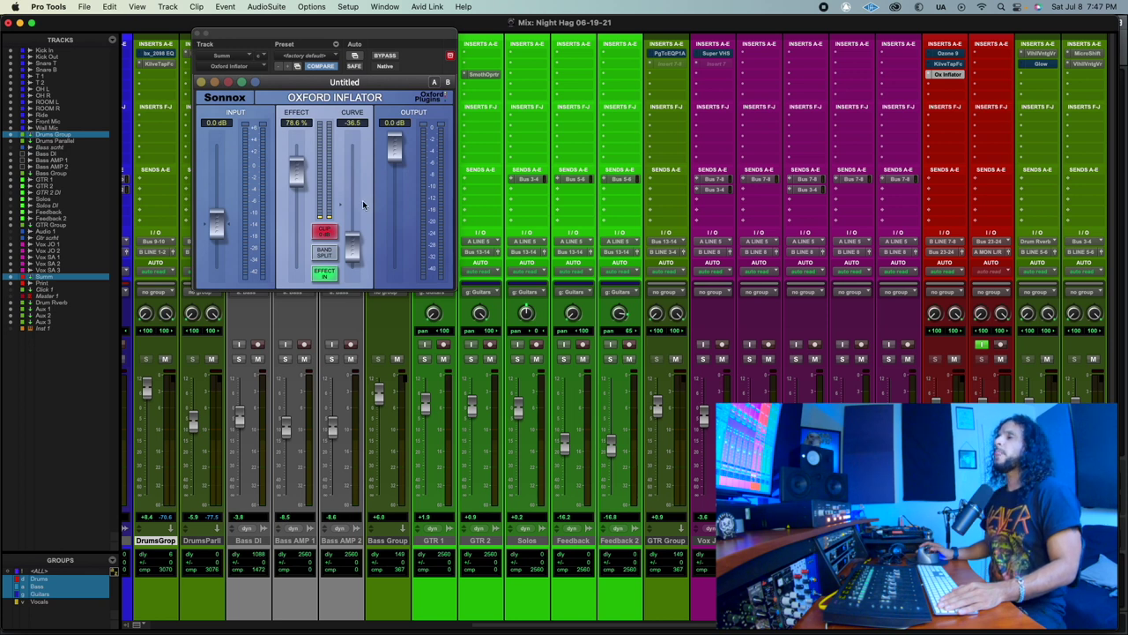
Load the Inflator's <factory default> preset, returning Effect to 0% and Curve to 0.
{"action": "left_click", "coordinate": [313, 56]}
{"action": "left_click", "coordinate": [313, 57]}
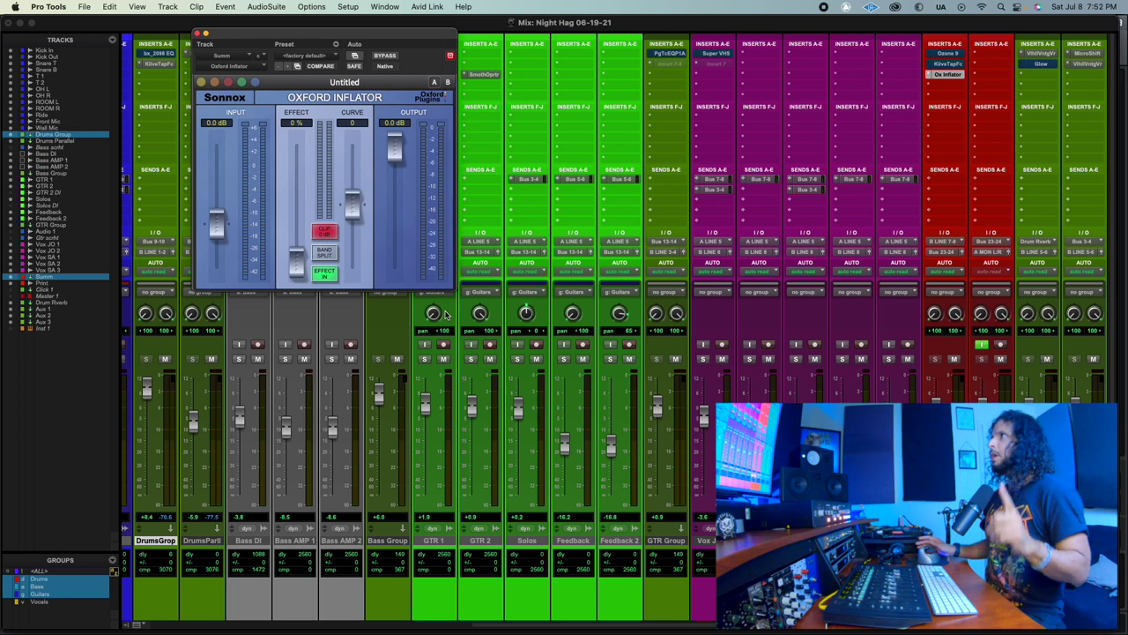
Start playback and raise the Inflator's Effect from 0% to 100%.
{"action": "key", "text": "space"}
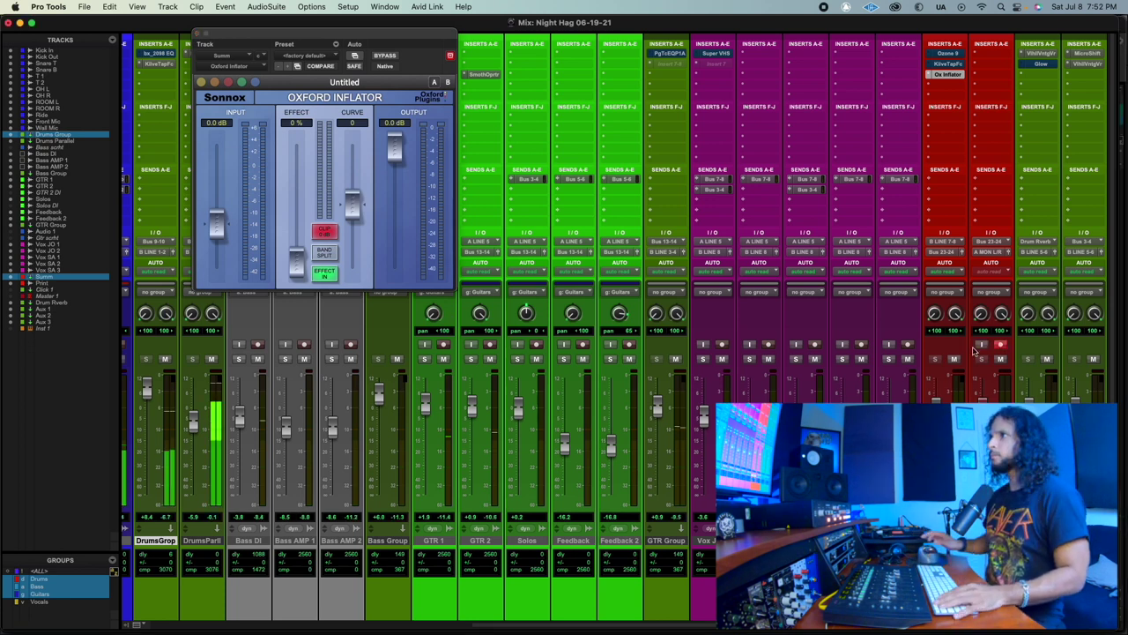
{"action": "left_click", "coordinate": [981, 345]}
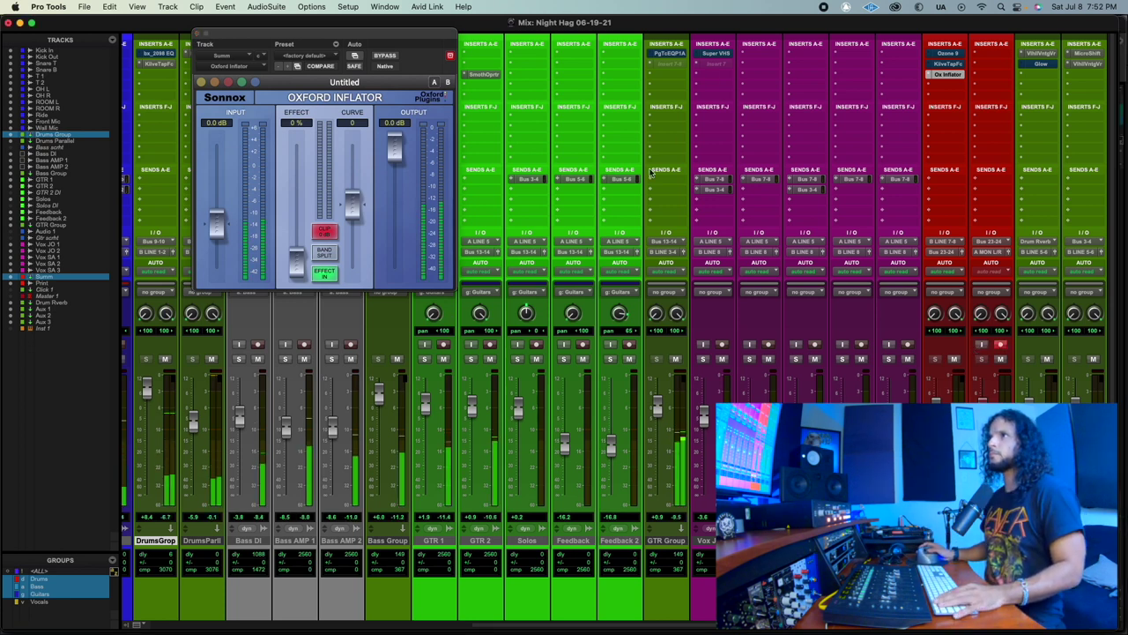
{"action": "left_click_drag", "start_coordinate": [296, 263], "coordinate": [297, 159]}
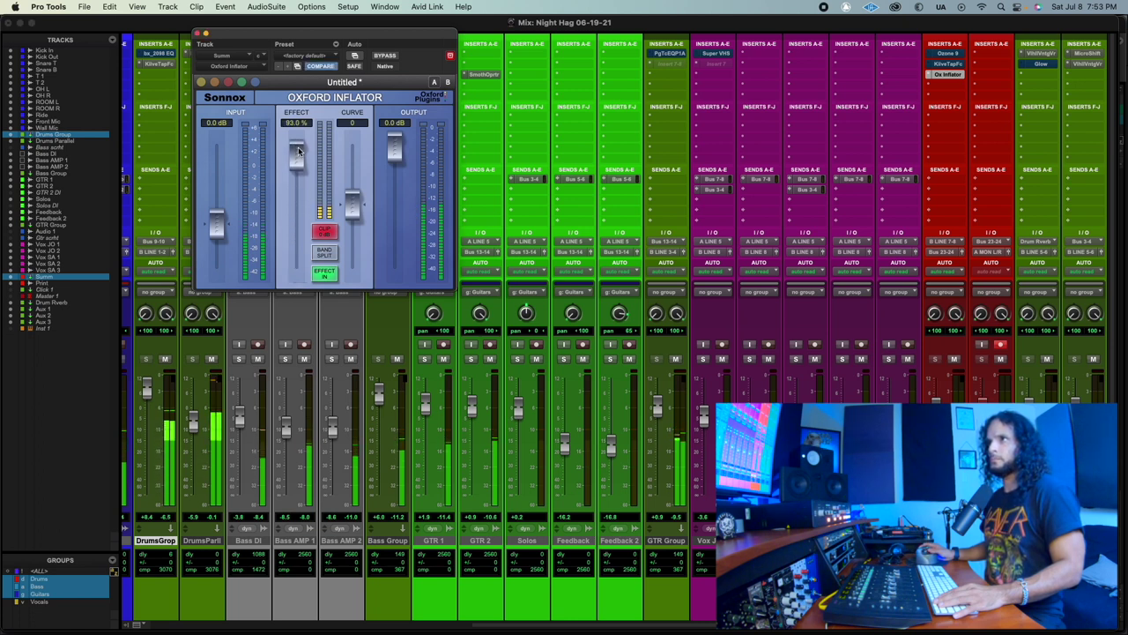
{"action": "left_click_drag", "start_coordinate": [299, 139], "coordinate": [300, 135]}
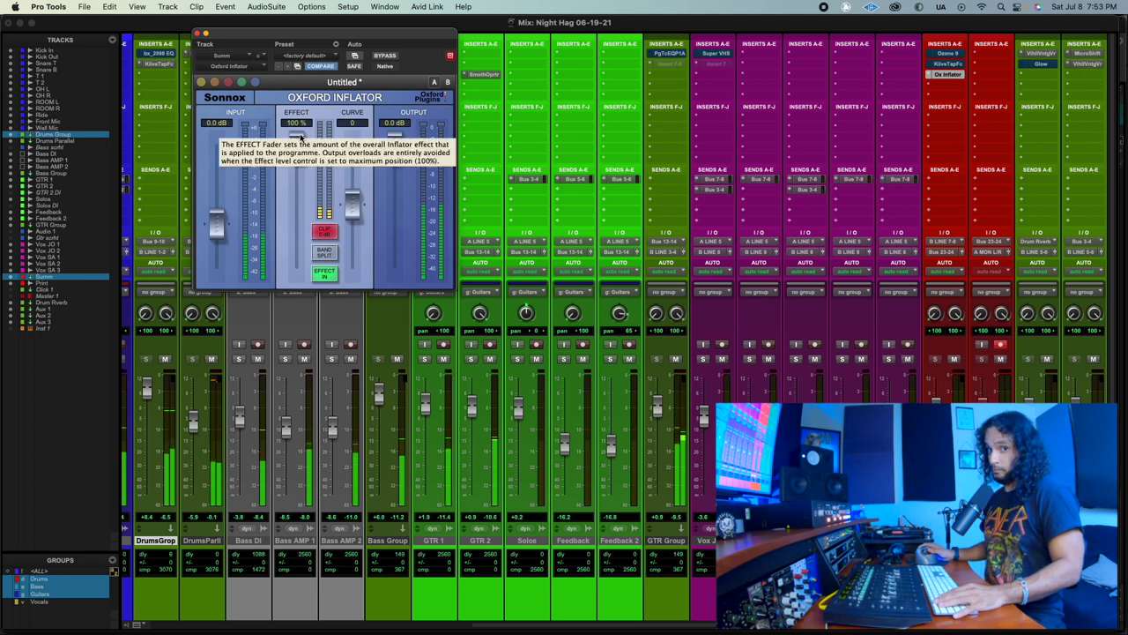
Compare the mix with the Inflator bypassed and active, then lower Effect from 100%.
{"action": "left_click", "coordinate": [385, 55]}
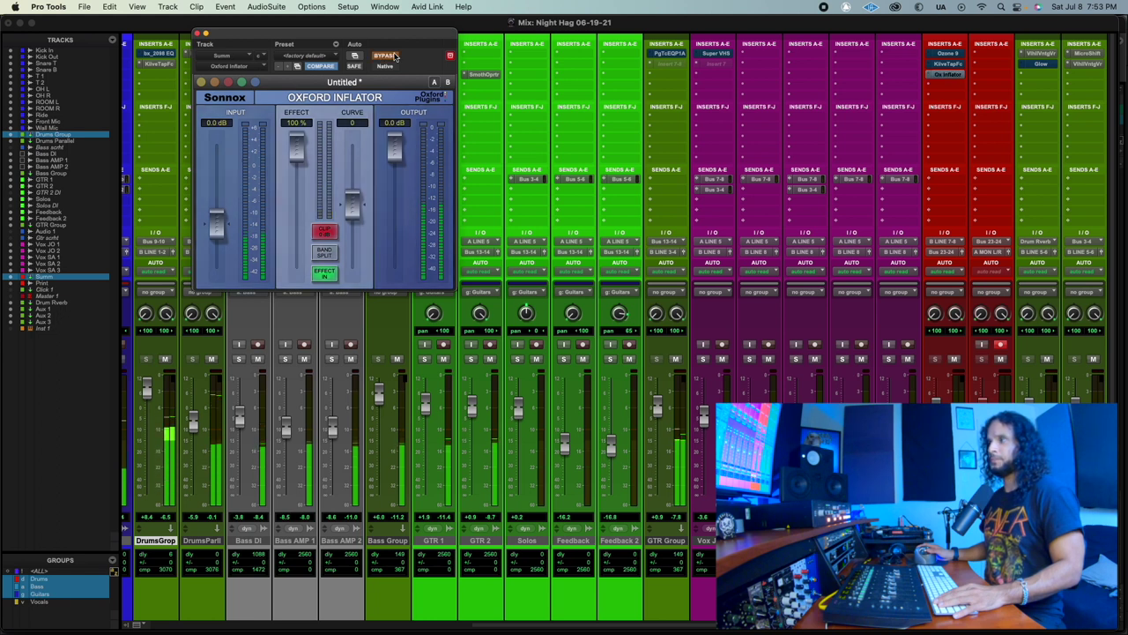
{"action": "left_click", "coordinate": [394, 55]}
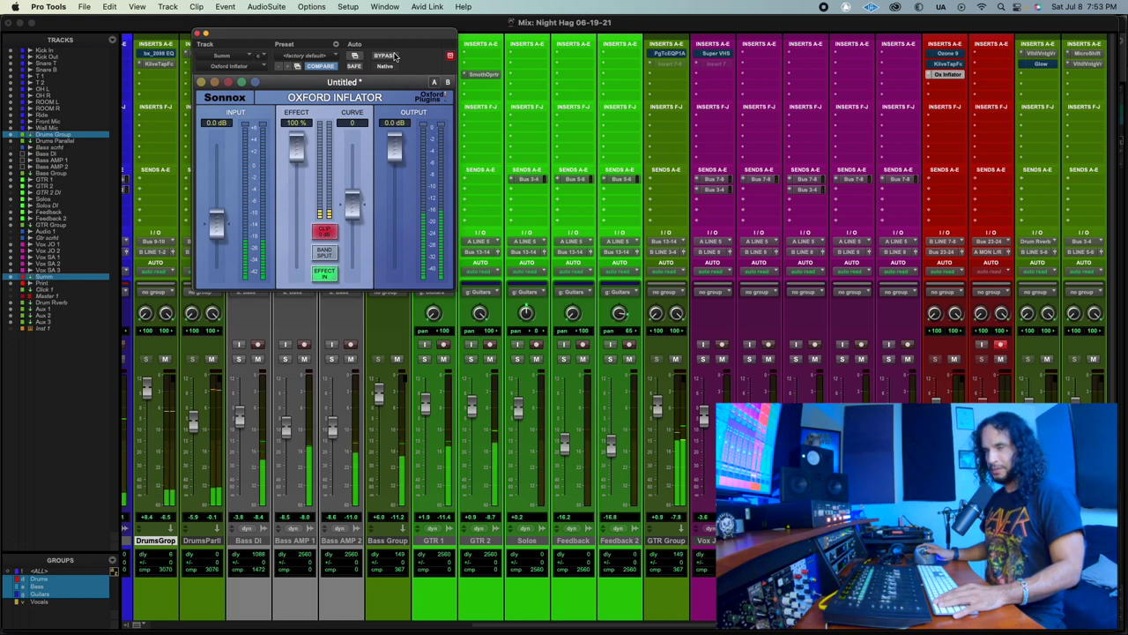
{"action": "left_click", "coordinate": [394, 55]}
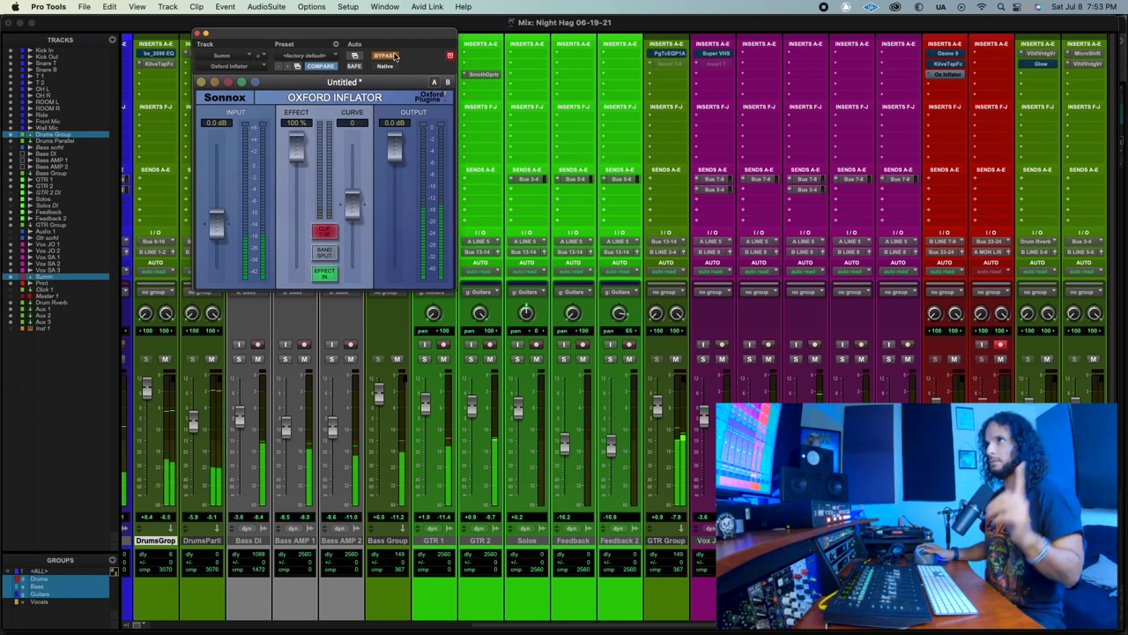
{"action": "left_click", "coordinate": [394, 56]}
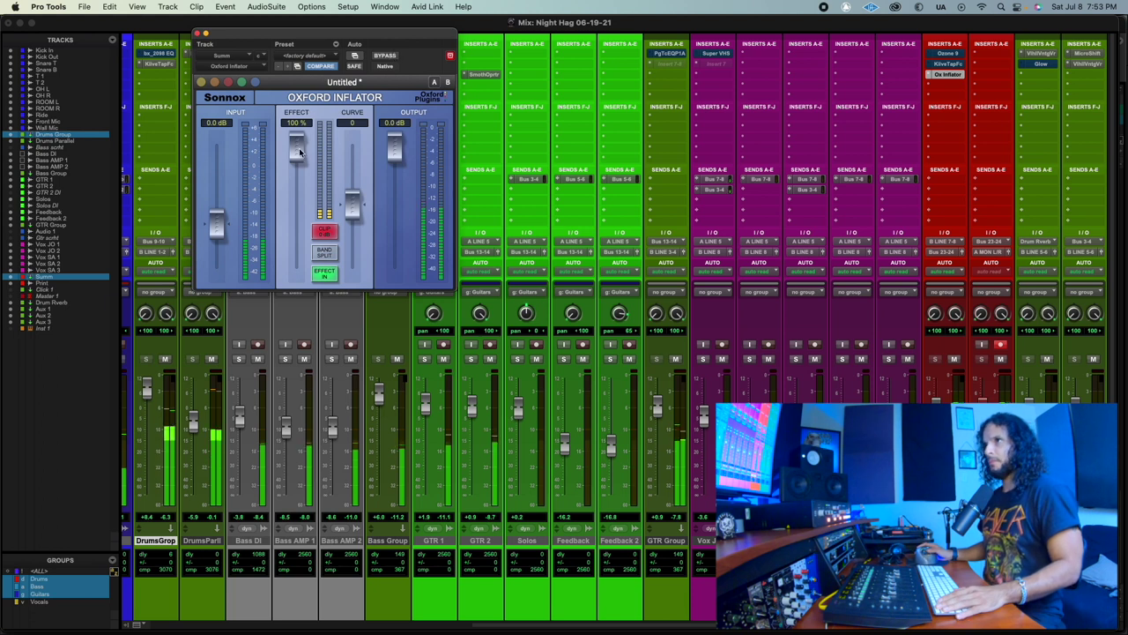
{"action": "left_click", "coordinate": [383, 56]}
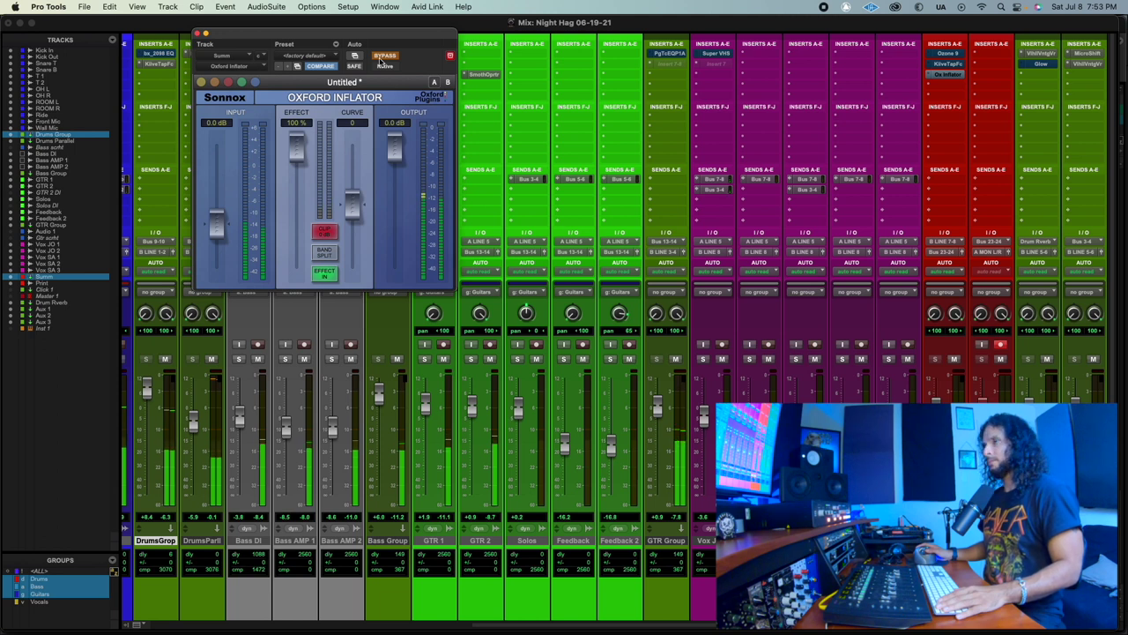
{"action": "left_click", "coordinate": [383, 56]}
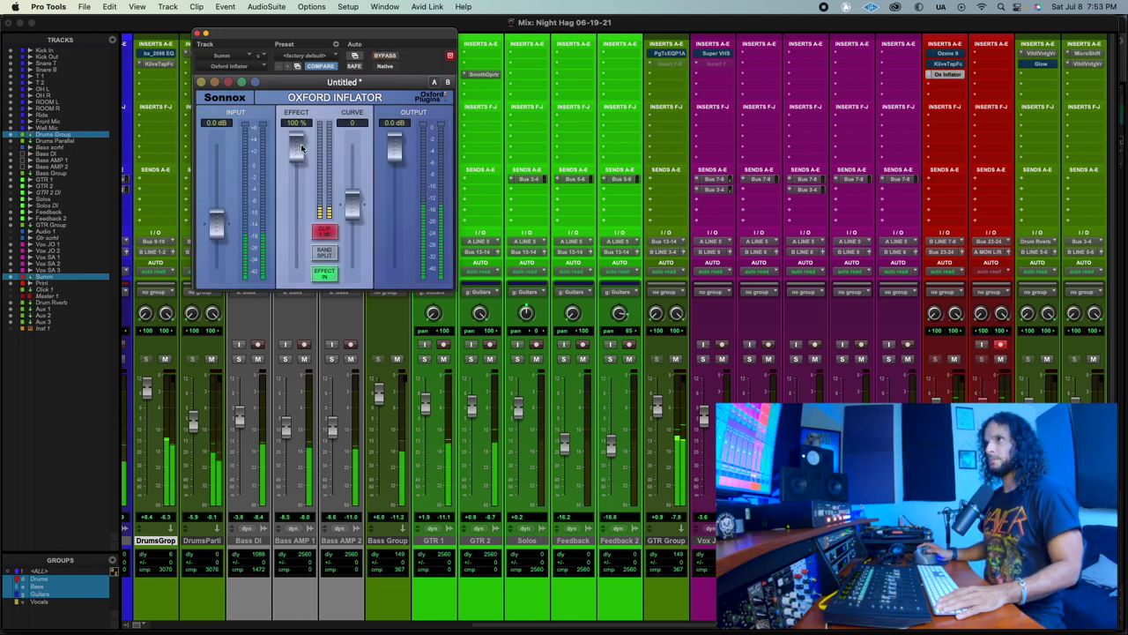
{"action": "left_click_drag", "start_coordinate": [298, 150], "coordinate": [300, 219]}
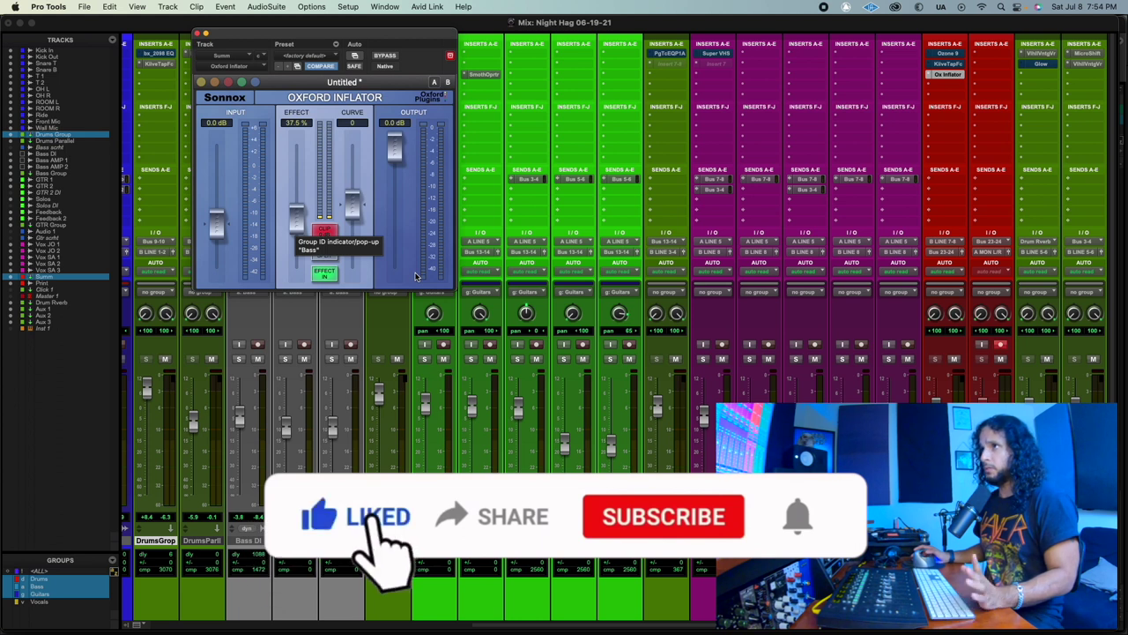
Bring the Inflator's Effect back up from about 37.5% to 100%.
{"action": "left_click_drag", "start_coordinate": [294, 220], "coordinate": [296, 141]}
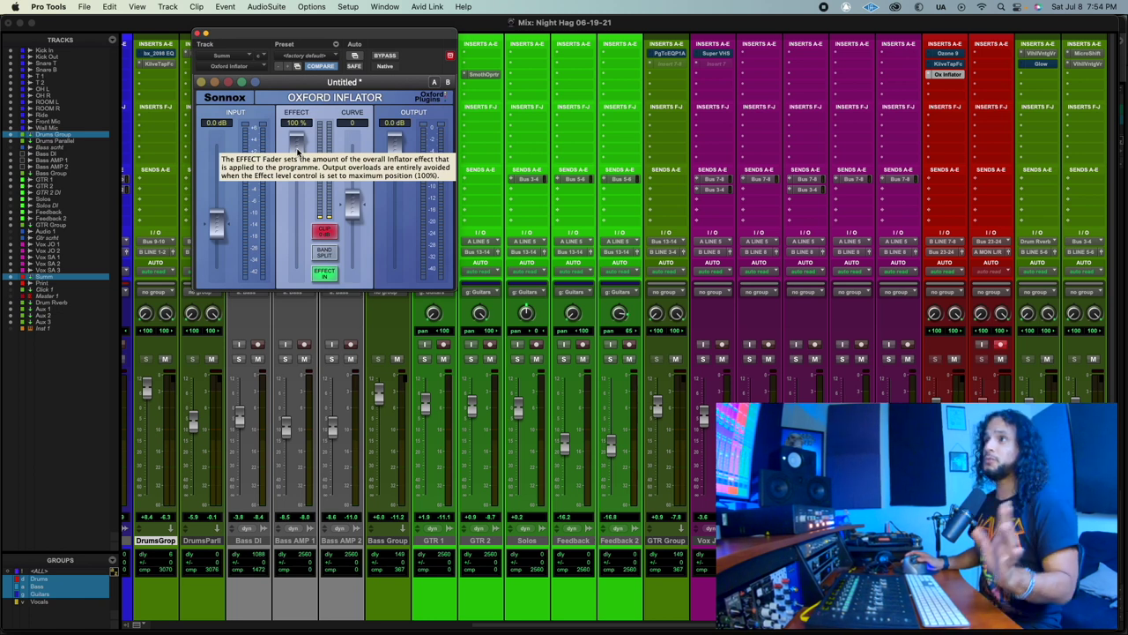
Drop Effect to 0%, then set Effect to about 64% and Curve to about 14.
{"action": "left_click_drag", "start_coordinate": [297, 151], "coordinate": [302, 296]}
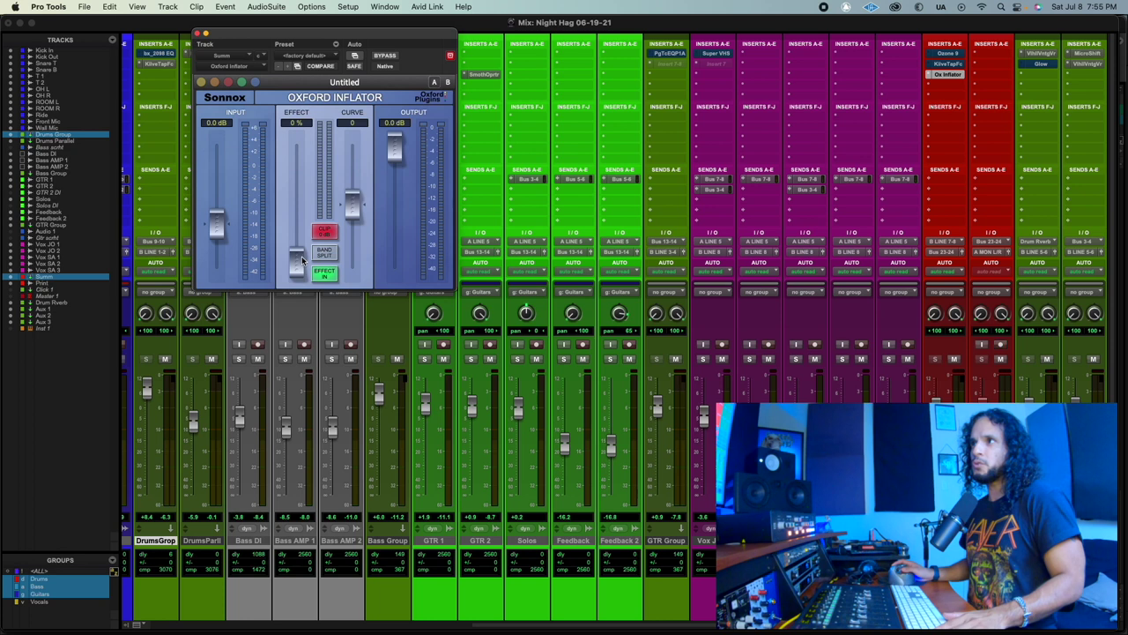
{"action": "left_click_drag", "start_coordinate": [298, 261], "coordinate": [354, 192]}
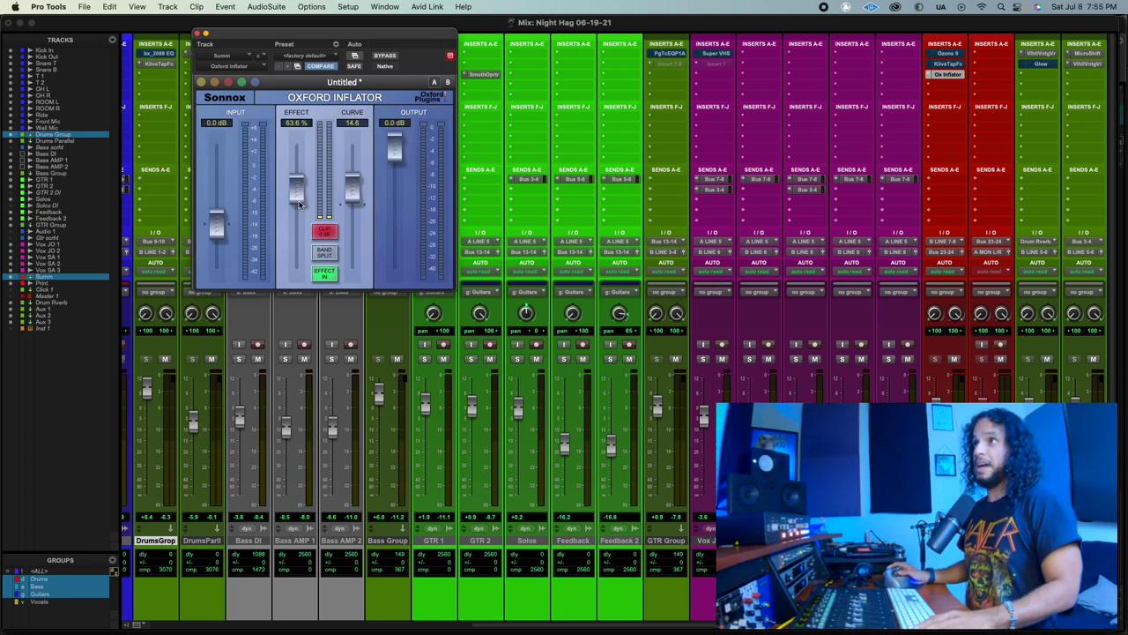
Drop Effect to 0%, sweep Curve down to -50.0, then bring Curve up to 22.6.
{"action": "left_click_drag", "start_coordinate": [300, 201], "coordinate": [296, 265]}
{"action": "left_click_drag", "start_coordinate": [362, 200], "coordinate": [354, 213]}
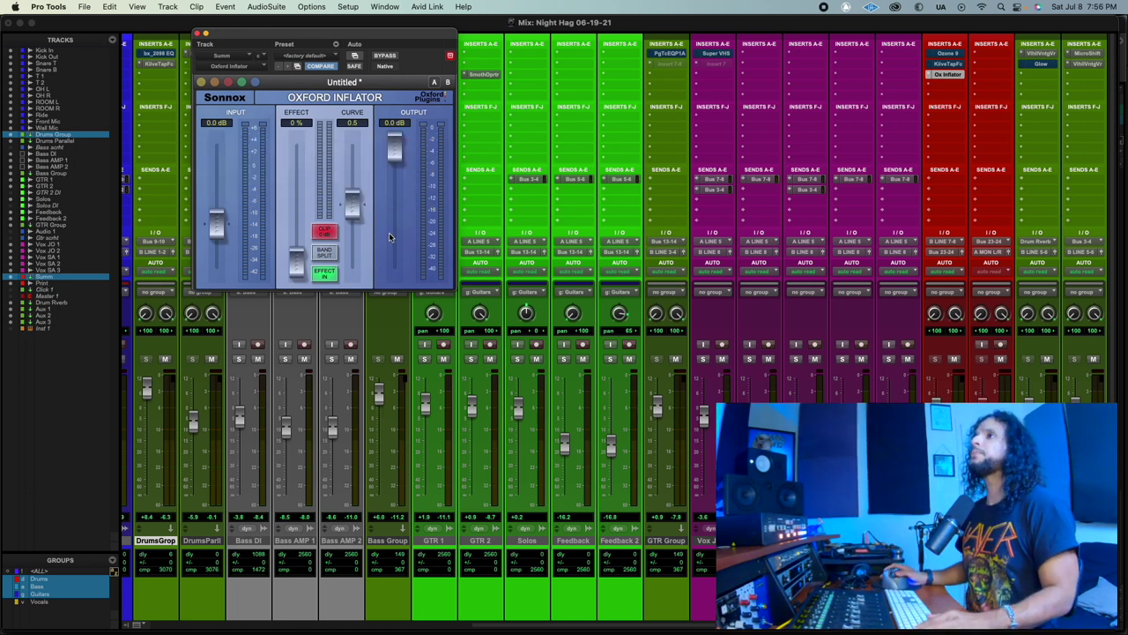
{"action": "mouse_move", "coordinate": [355, 207]}
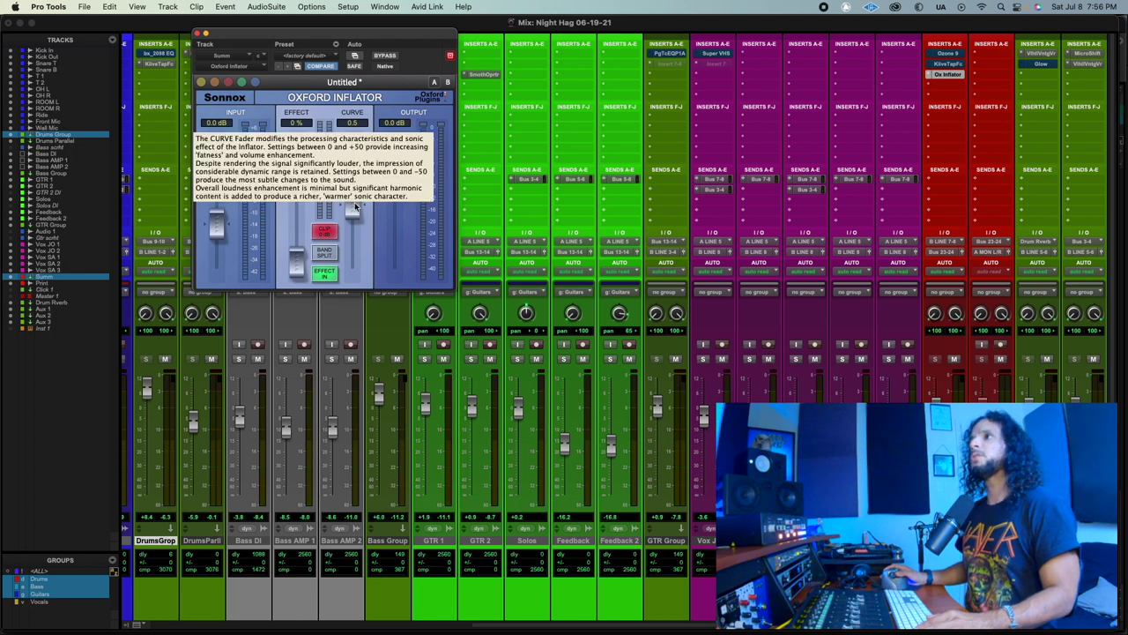
{"action": "left_click_drag", "start_coordinate": [355, 207], "coordinate": [355, 286]}
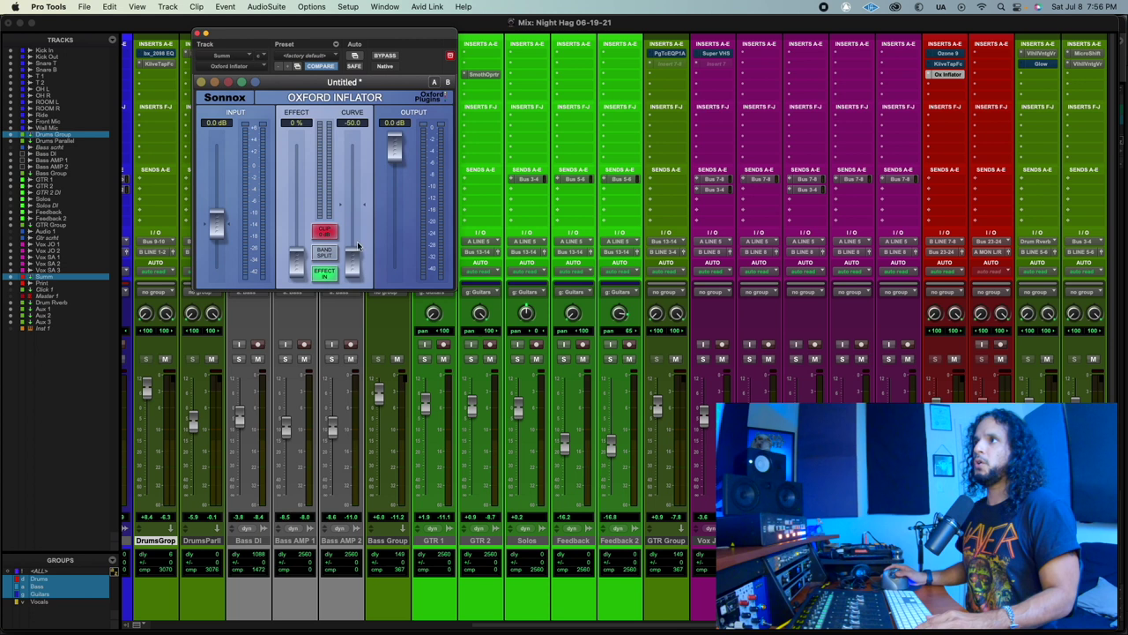
{"action": "left_click_drag", "start_coordinate": [357, 247], "coordinate": [359, 282]}
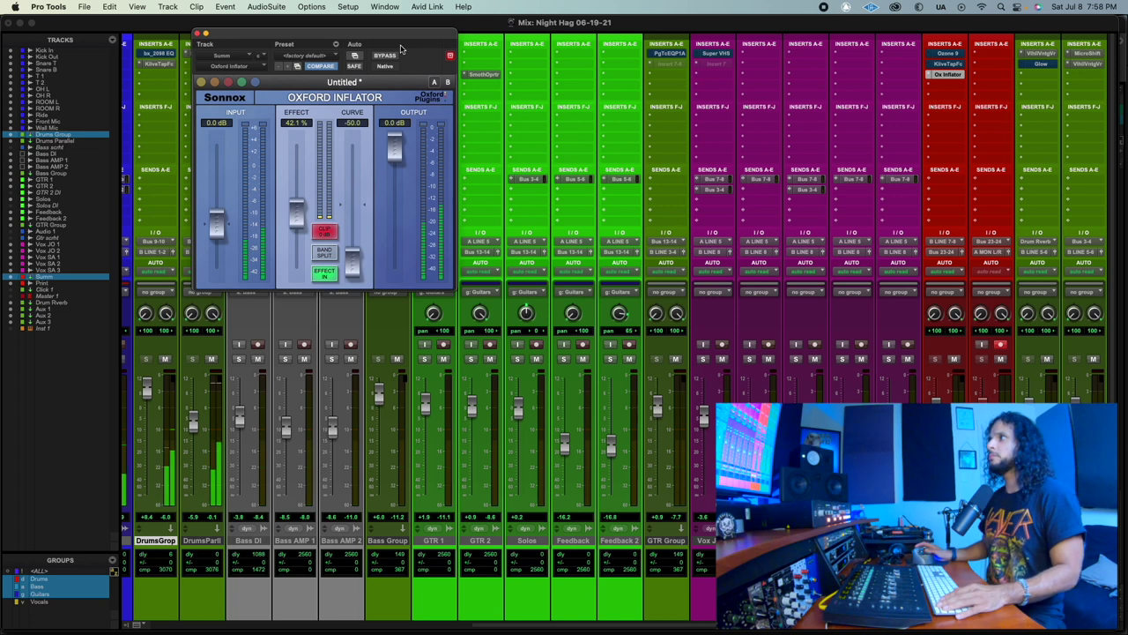
Raise Curve from -50.0 to 50.0 and compare against the dry mix with Bypass.
{"action": "left_click_drag", "start_coordinate": [353, 257], "coordinate": [357, 141]}
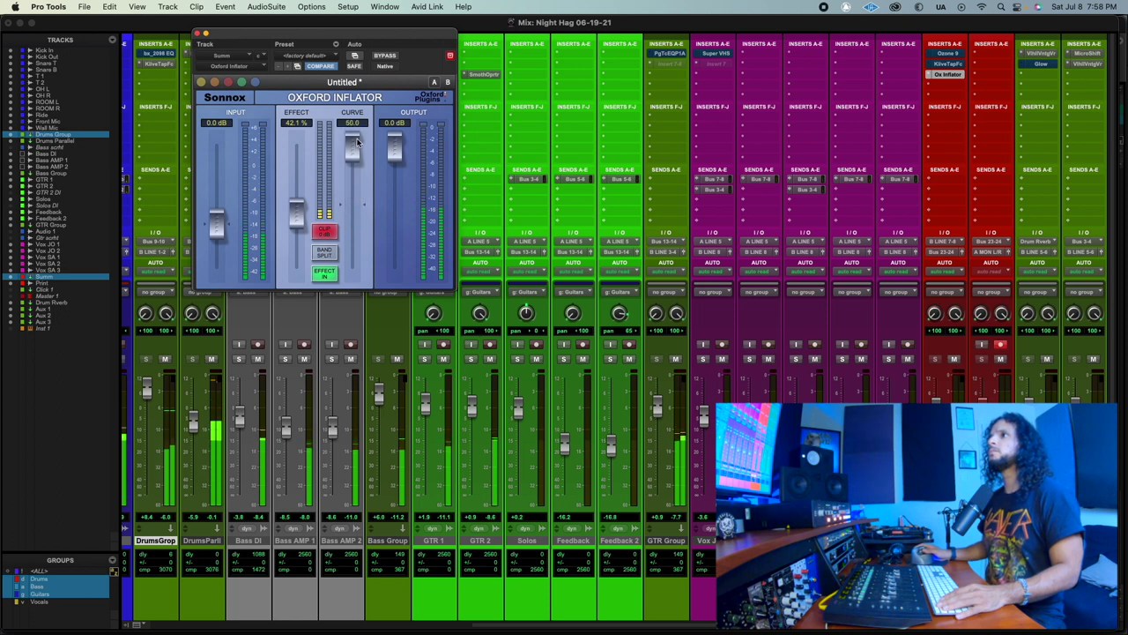
{"action": "left_click", "coordinate": [386, 56]}
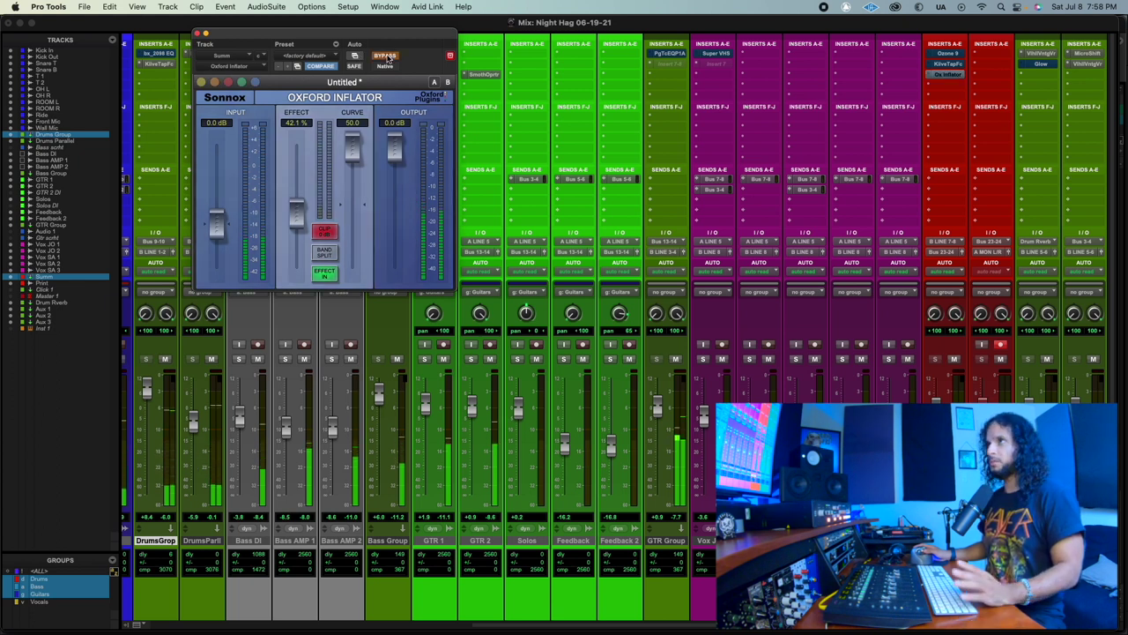
{"action": "left_click", "coordinate": [385, 56]}
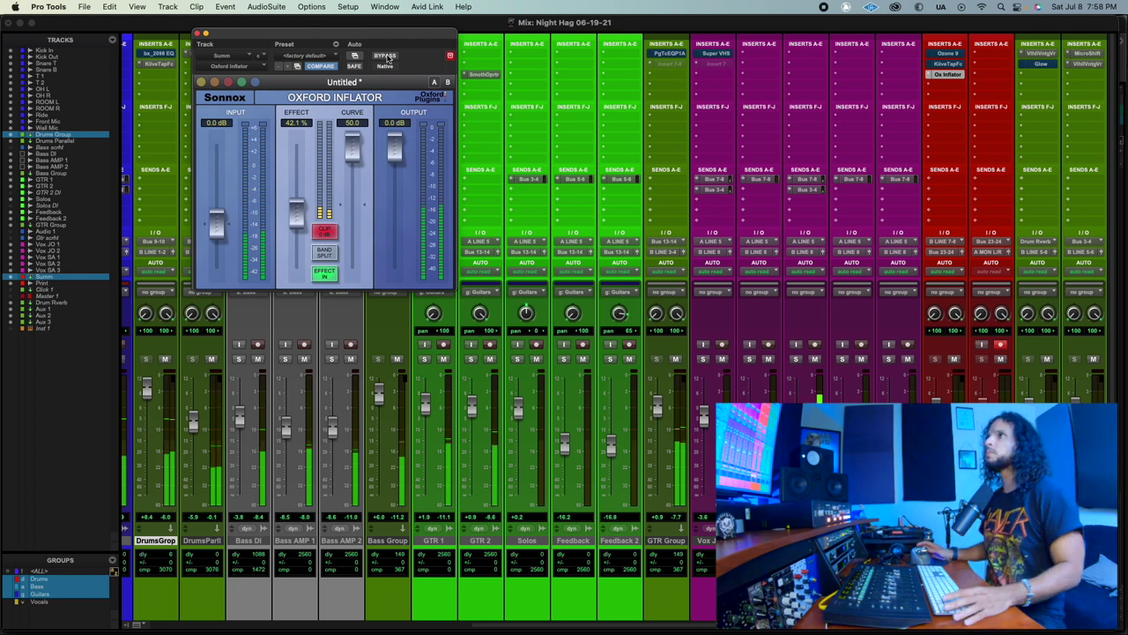
{"action": "left_click", "coordinate": [386, 57]}
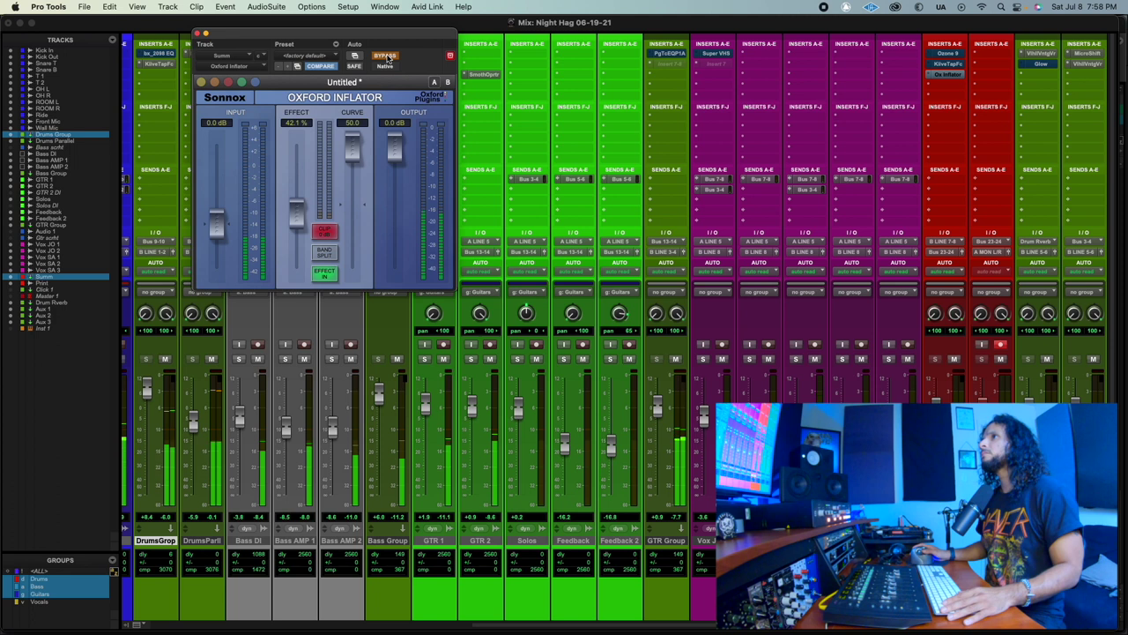
{"action": "left_click", "coordinate": [386, 56]}
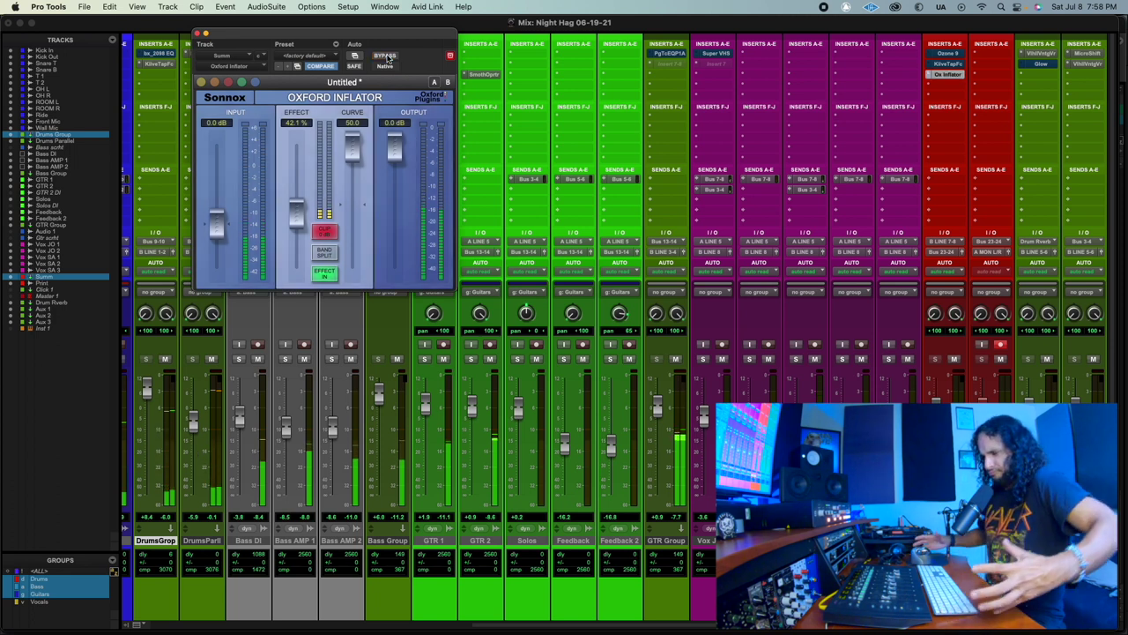
Toggle Bypass twice more to compare, leaving the Inflator active.
{"action": "left_click", "coordinate": [386, 56]}
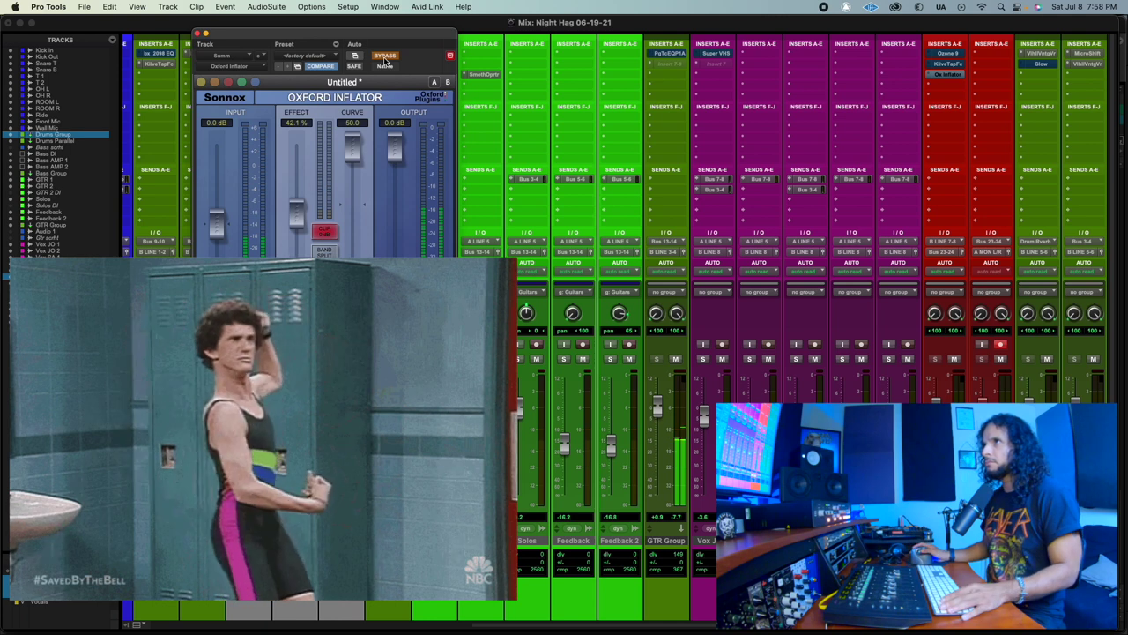
{"action": "left_click", "coordinate": [385, 59]}
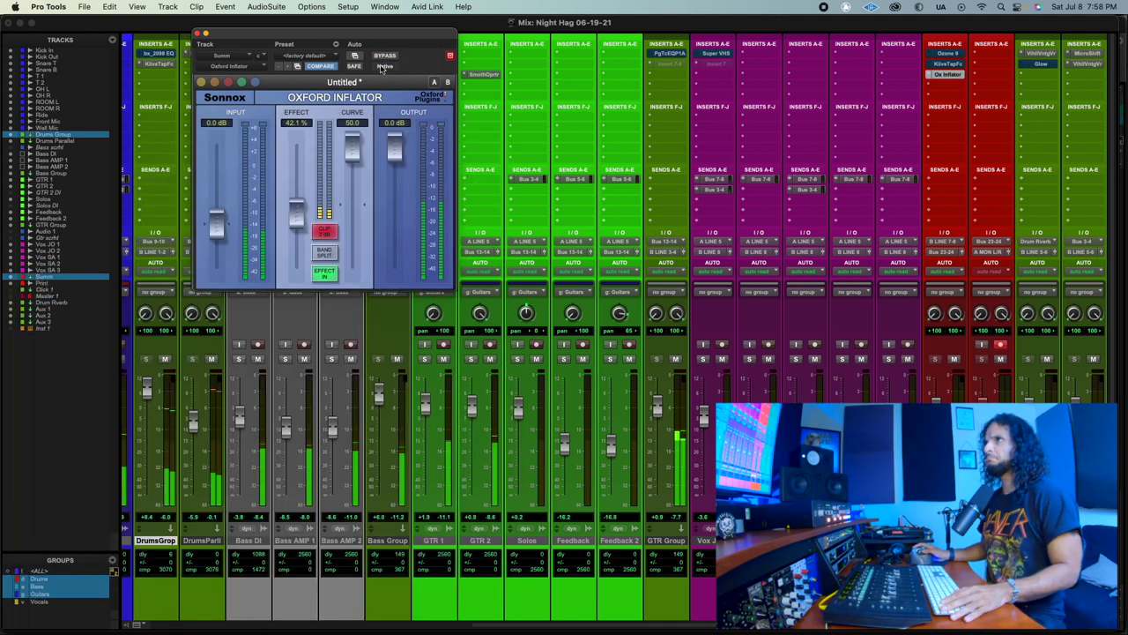
{"action": "left_click", "coordinate": [385, 56]}
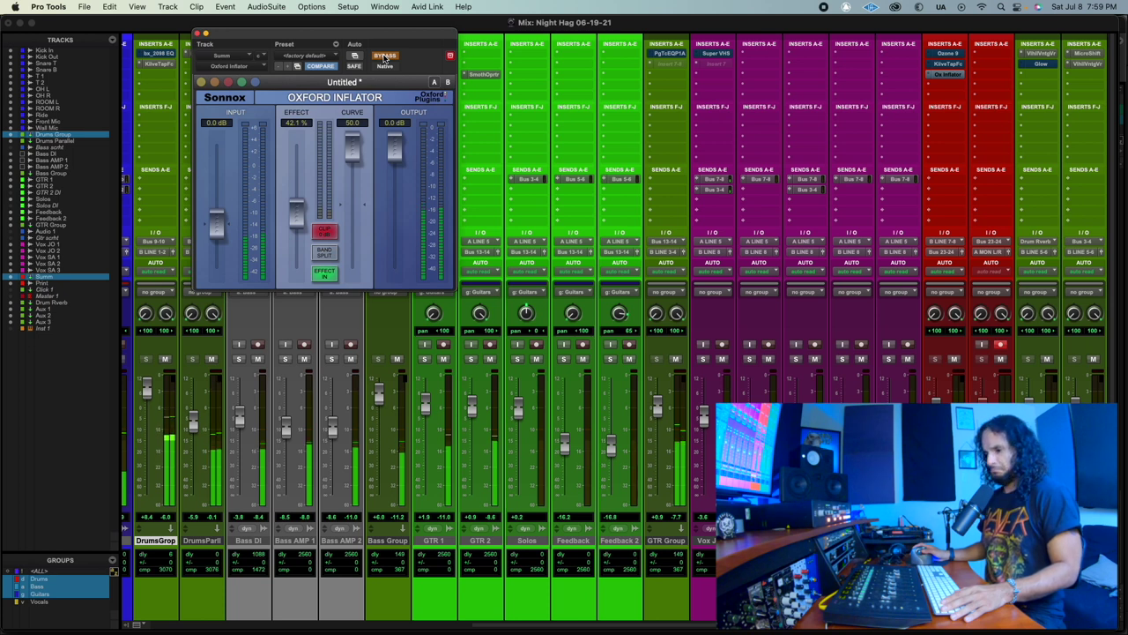
{"action": "left_click", "coordinate": [385, 57]}
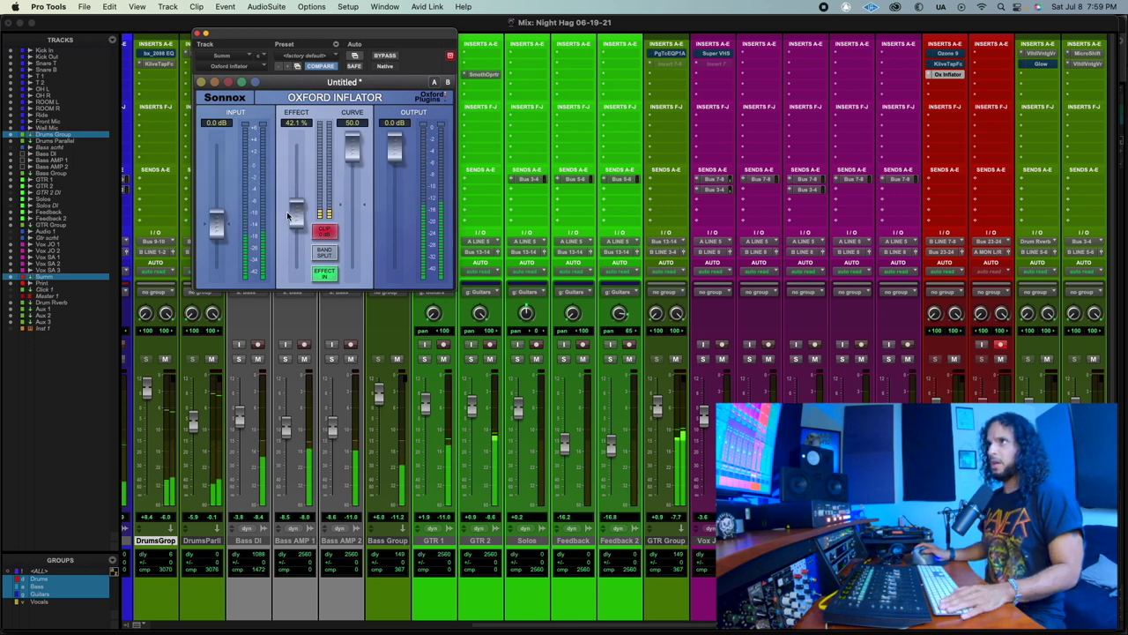
Raise Effect to 100% and toggle Bypass twice to compare, leaving the Inflator active.
{"action": "left_click_drag", "start_coordinate": [288, 208], "coordinate": [294, 139]}
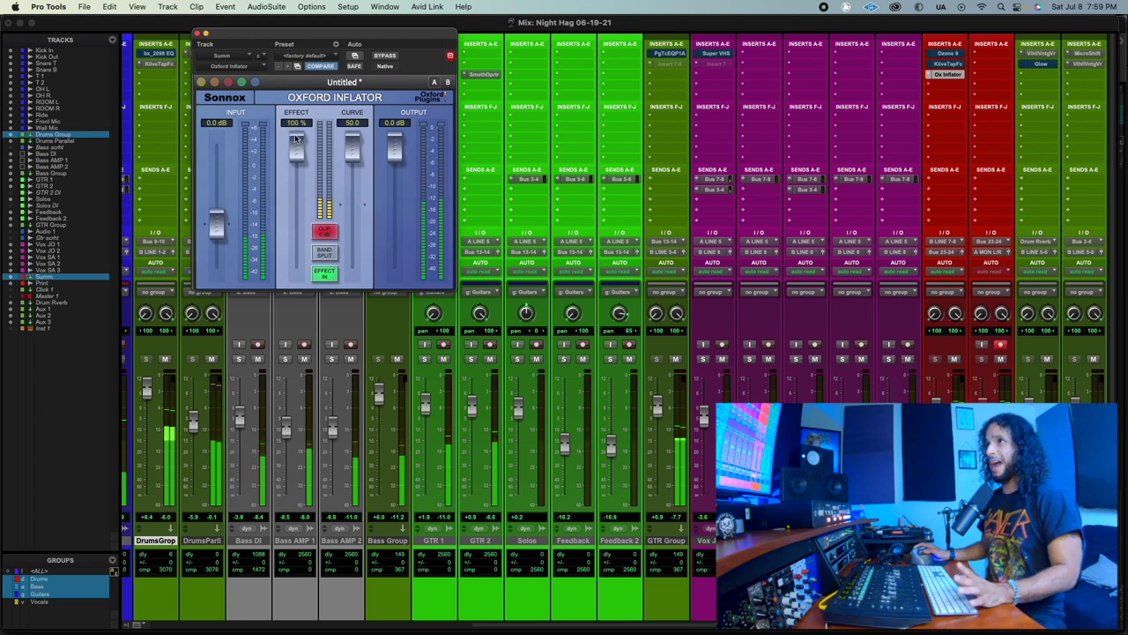
{"action": "left_click", "coordinate": [382, 56]}
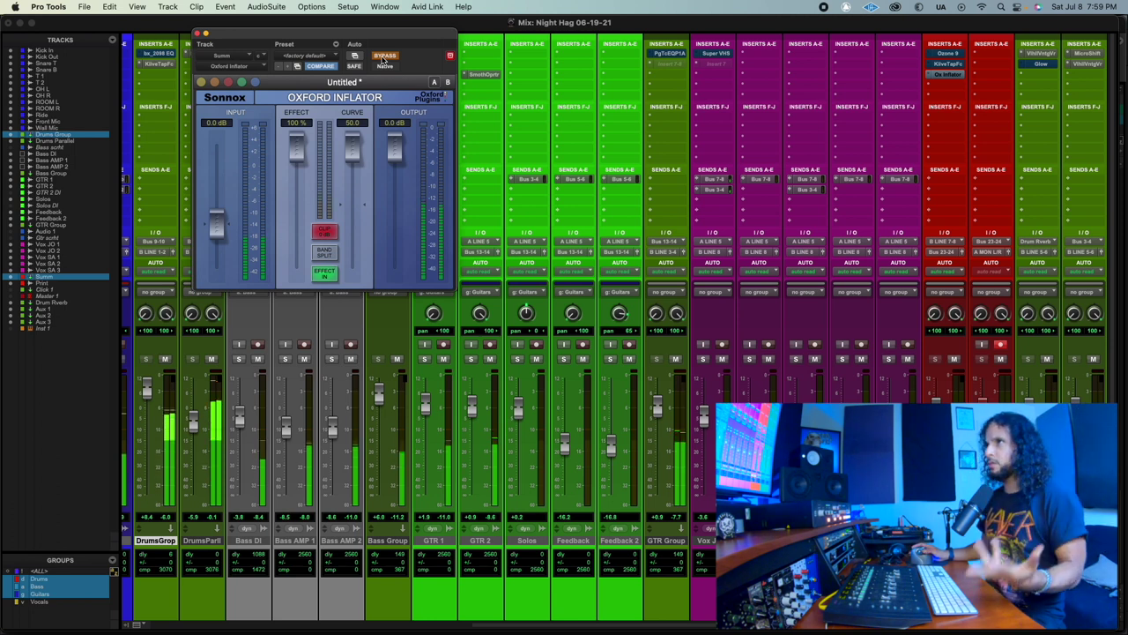
{"action": "left_click", "coordinate": [383, 57]}
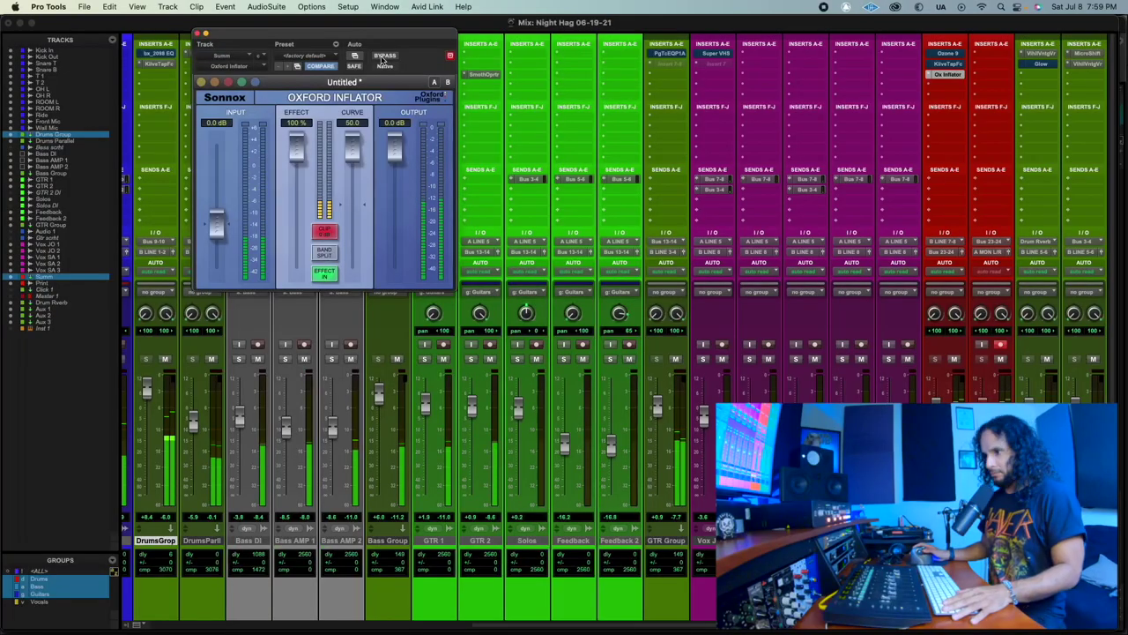
{"action": "left_click", "coordinate": [382, 56]}
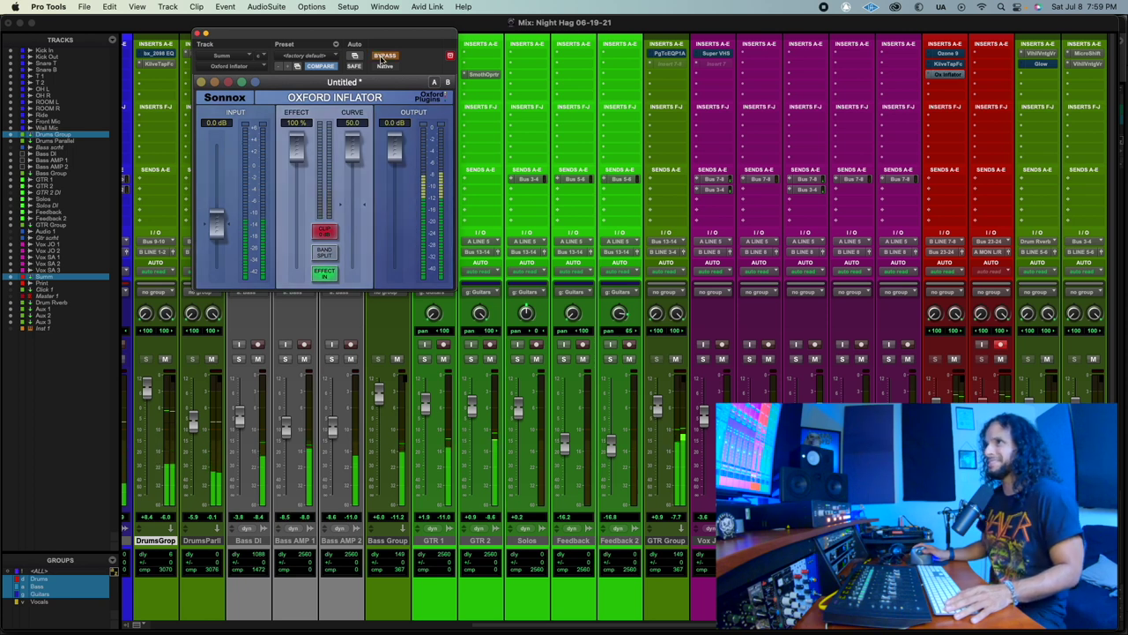
{"action": "left_click", "coordinate": [383, 57]}
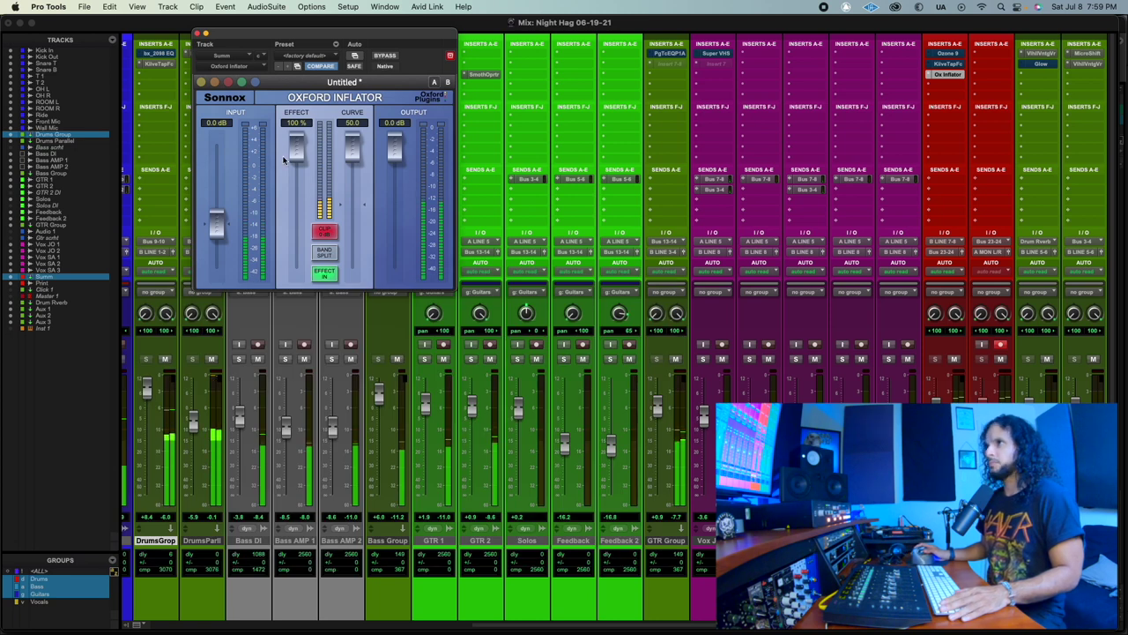
Lower Effect to 42.7% and Curve to 6.0, then quickly check against bypass.
{"action": "left_click_drag", "start_coordinate": [296, 149], "coordinate": [297, 220]}
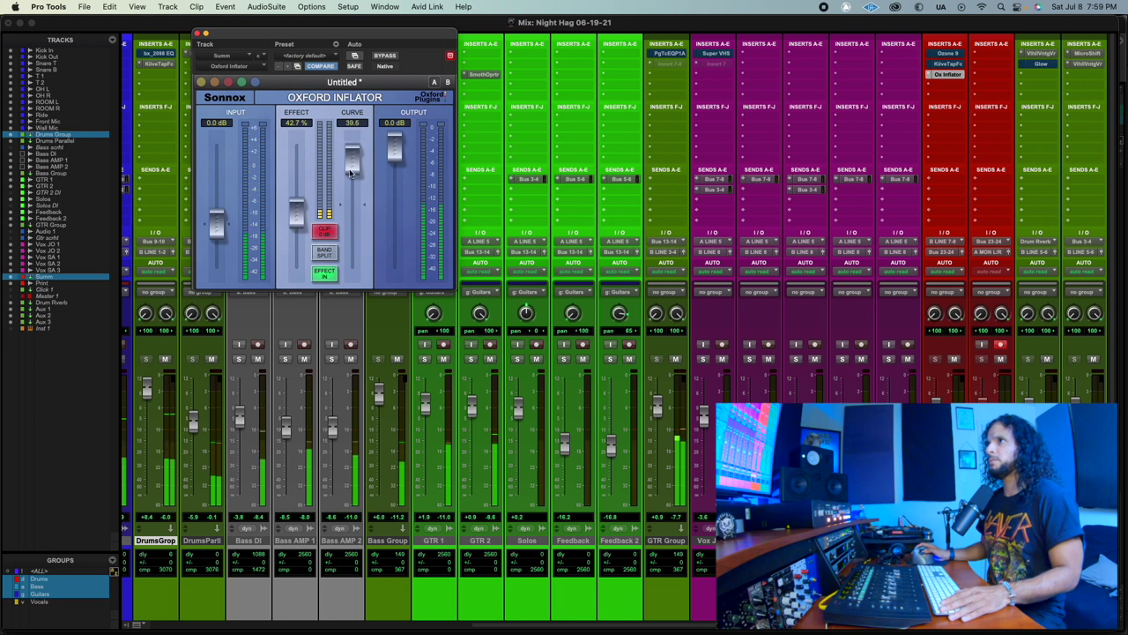
{"action": "left_click_drag", "start_coordinate": [350, 173], "coordinate": [351, 214]}
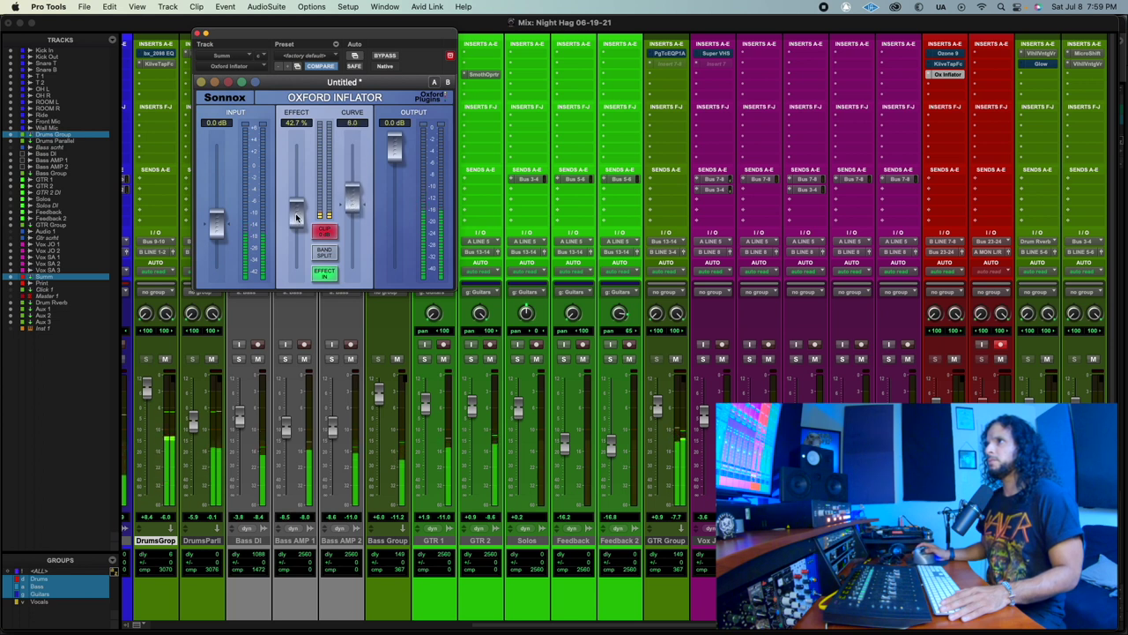
{"action": "left_click", "coordinate": [382, 57]}
{"action": "left_click", "coordinate": [383, 57]}
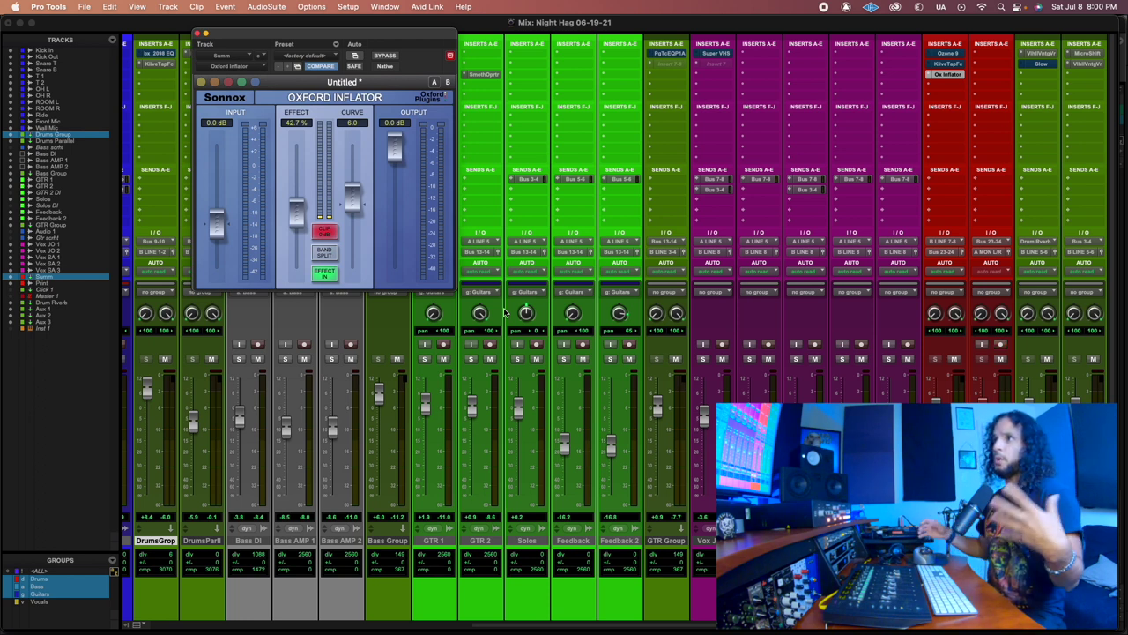
Turn on the Inflator's Band Split and raise its Effect fader to 100%.
{"action": "left_click", "coordinate": [332, 250]}
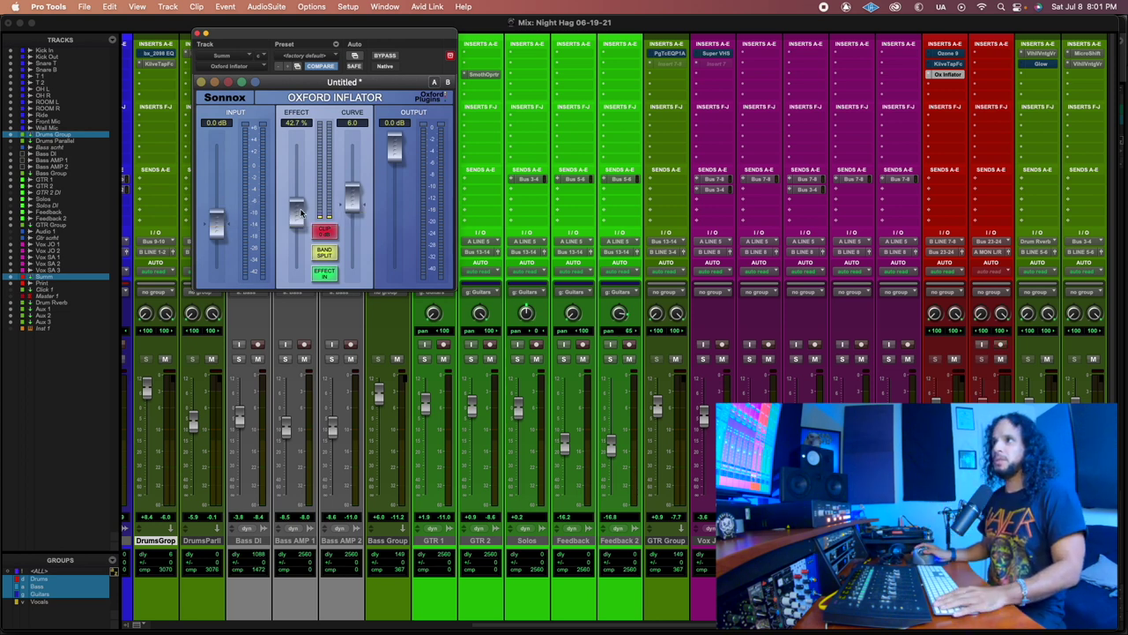
{"action": "left_click_drag", "start_coordinate": [294, 214], "coordinate": [354, 119]}
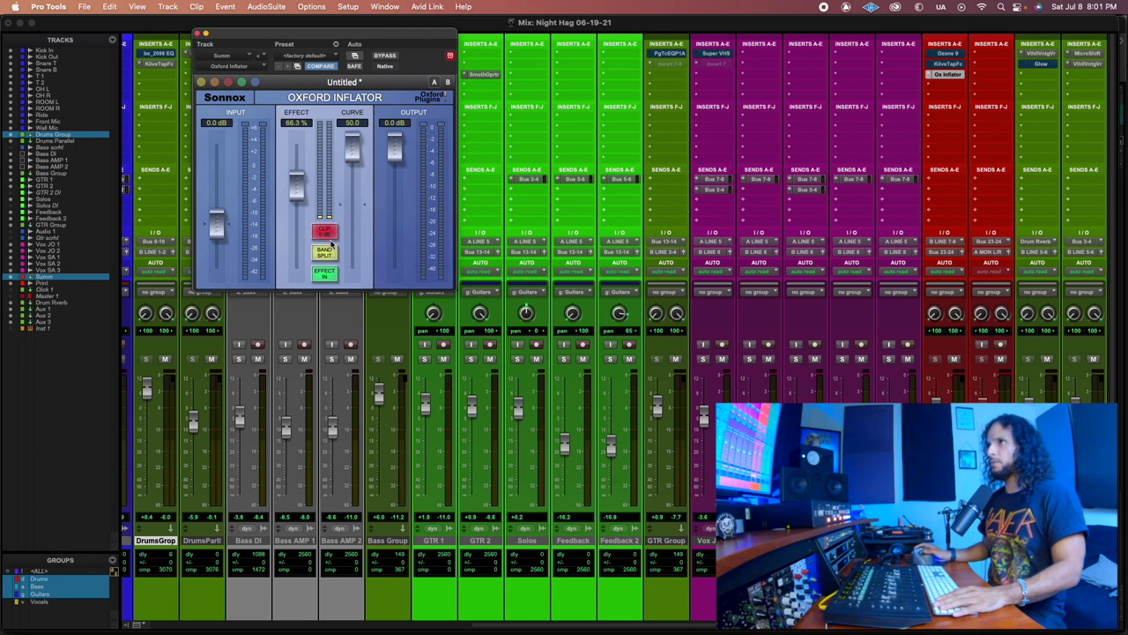
{"action": "left_click_drag", "start_coordinate": [296, 186], "coordinate": [297, 136]}
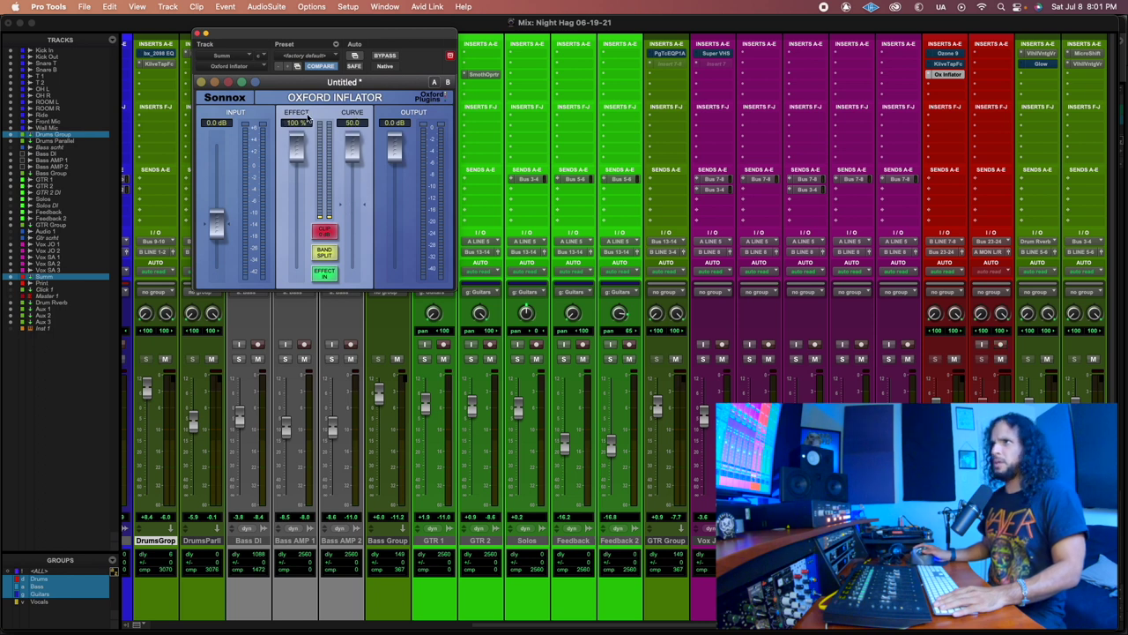
Play the mix with Band Split off, bypass and restore the Inflator, then re-enable Band Split.
{"action": "left_click", "coordinate": [325, 254]}
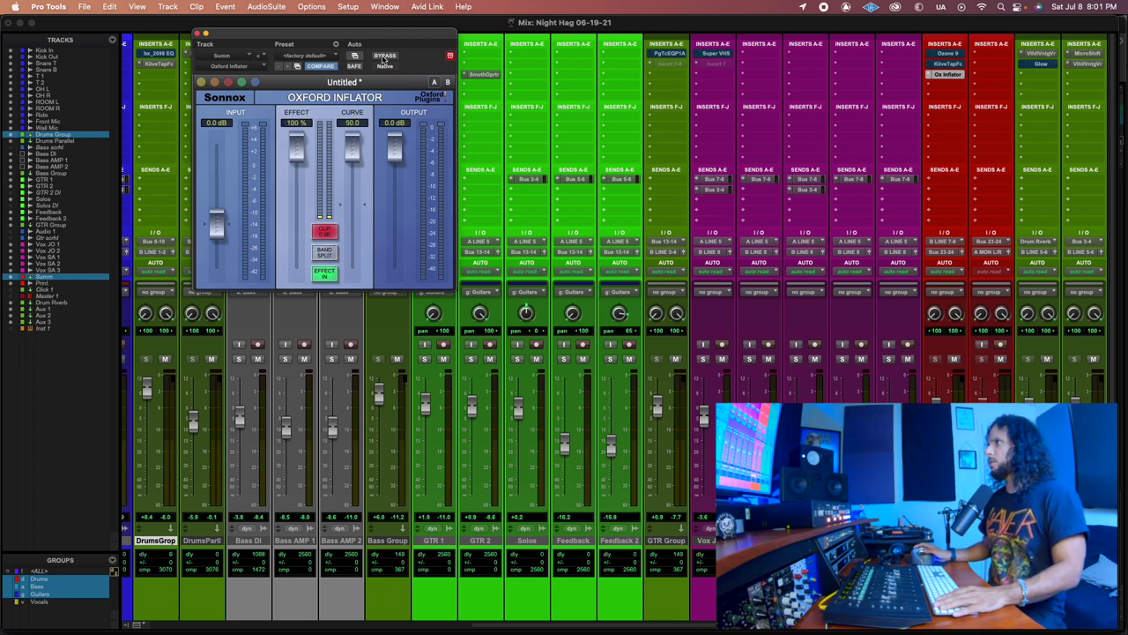
{"action": "key", "text": "space"}
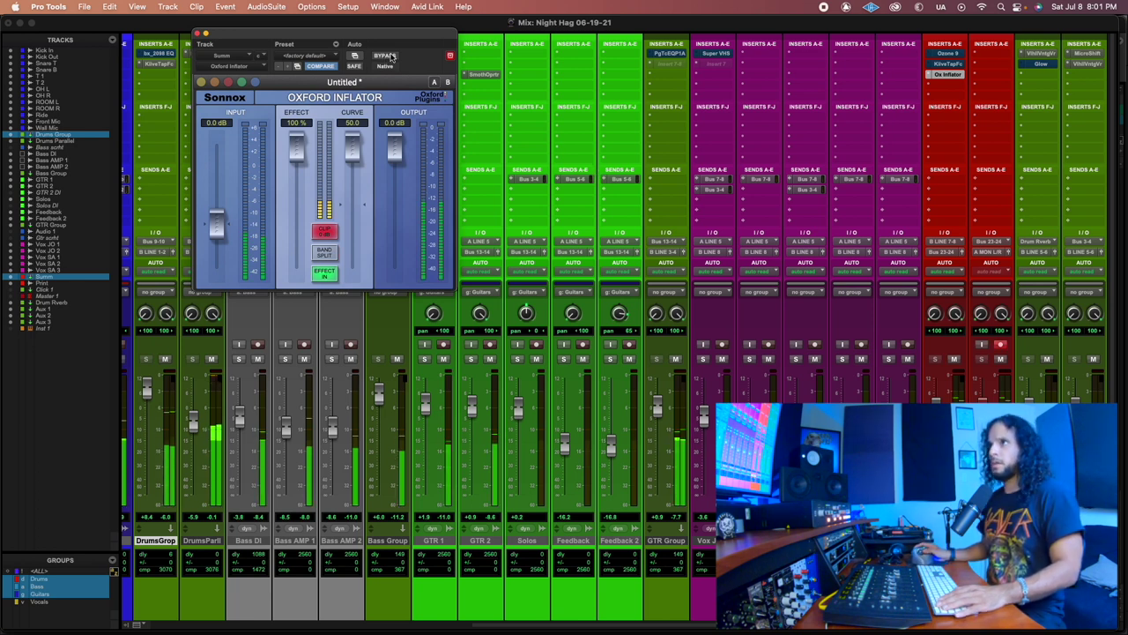
{"action": "left_click", "coordinate": [390, 57]}
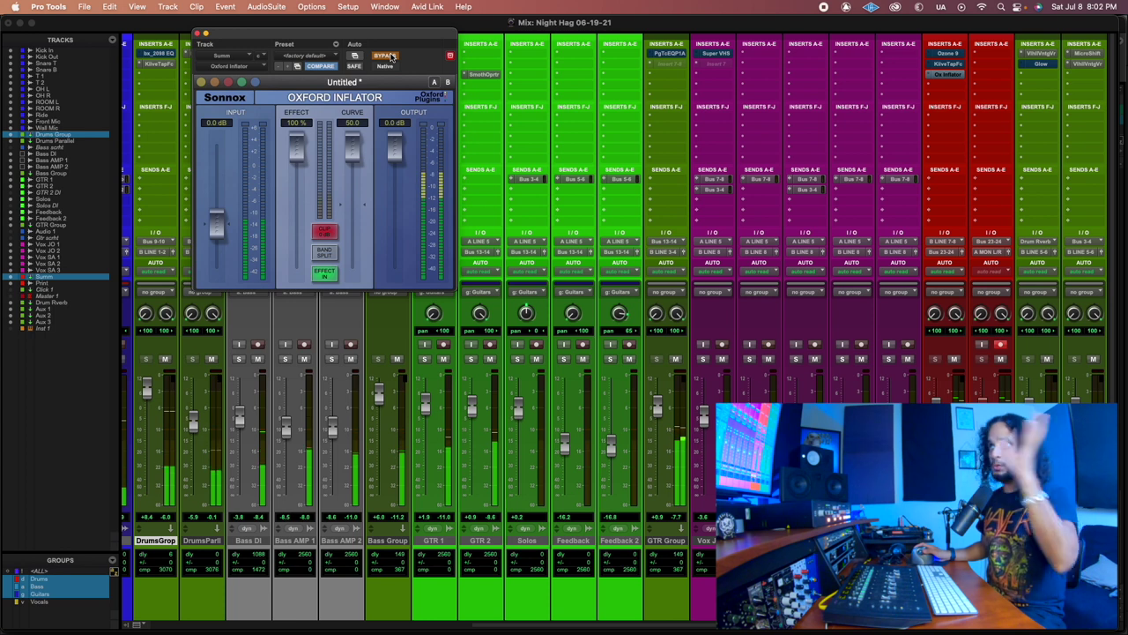
{"action": "left_click", "coordinate": [390, 56]}
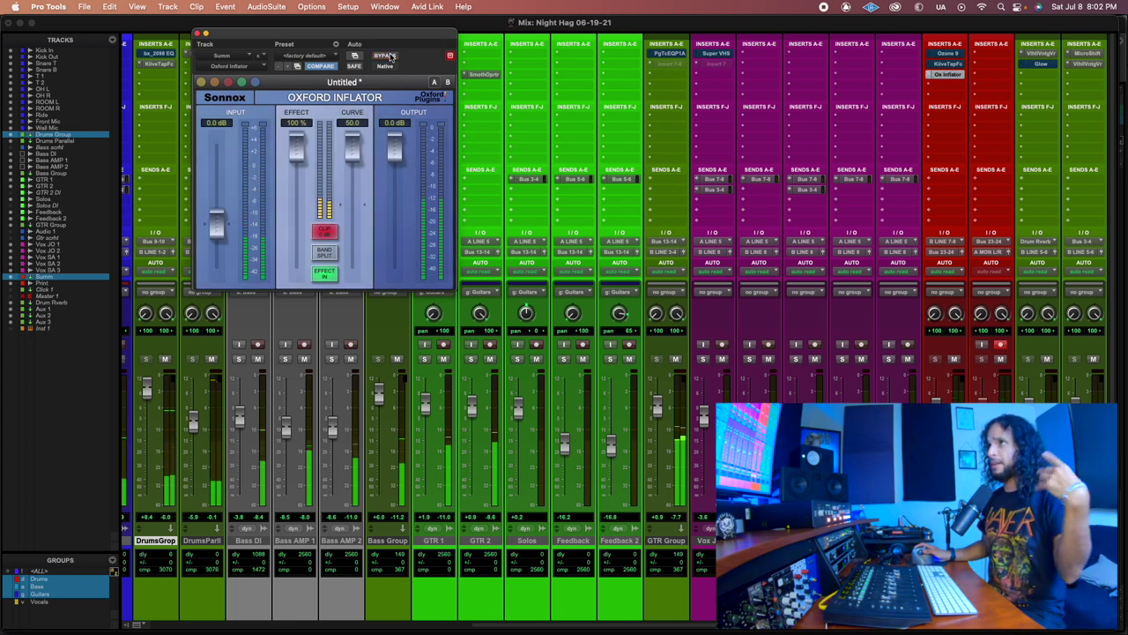
{"action": "mouse_move", "coordinate": [337, 256]}
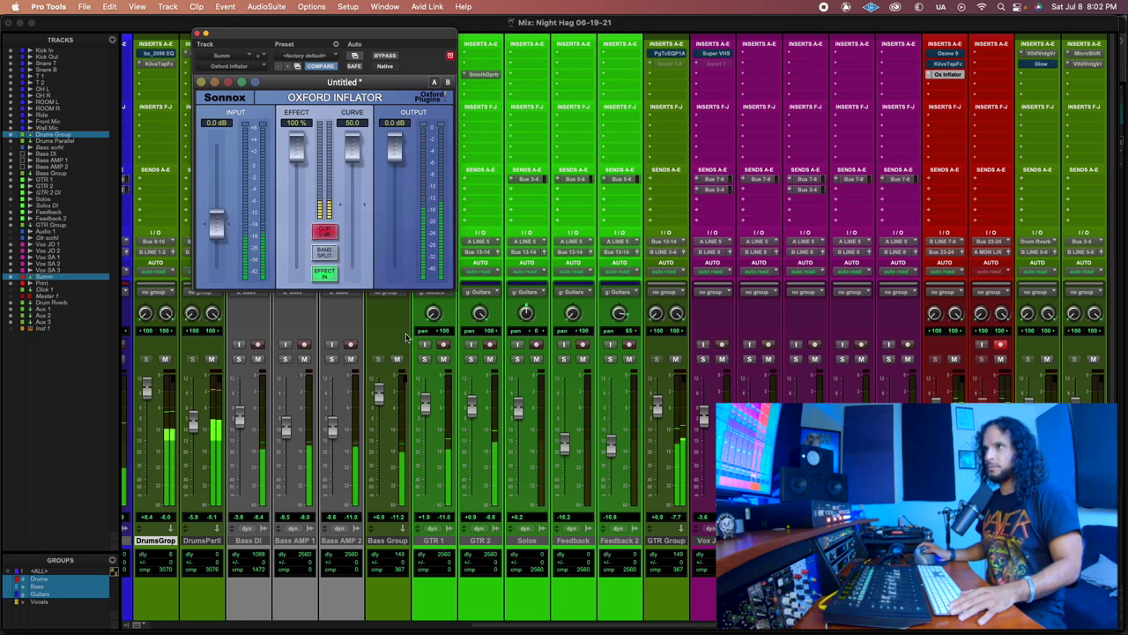
{"action": "left_click", "coordinate": [326, 253]}
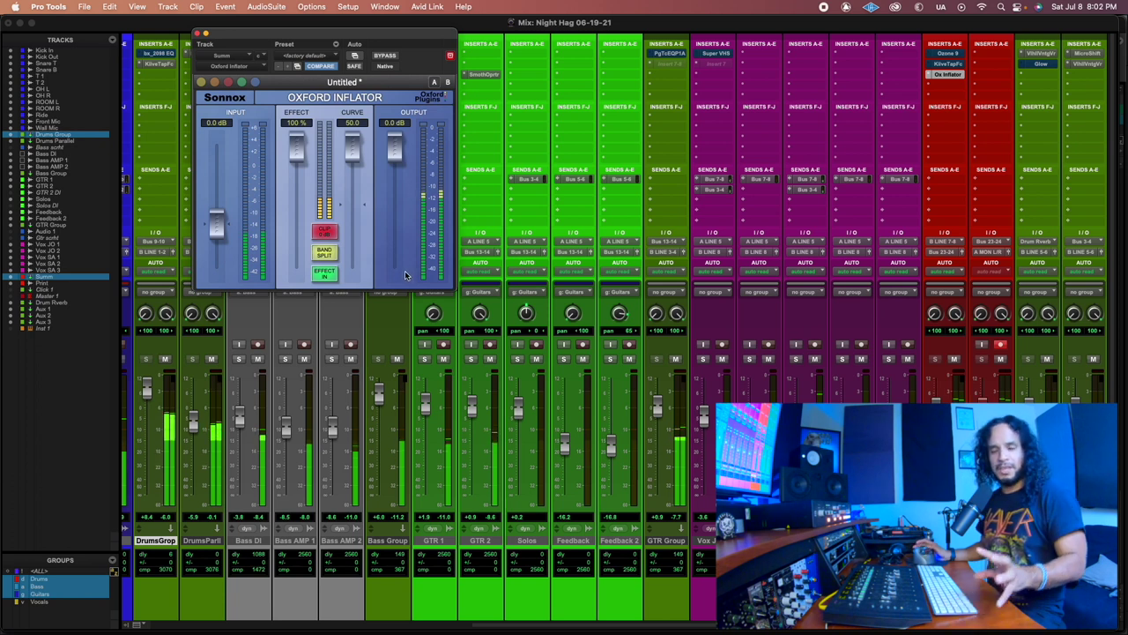
Repeatedly toggle Band Split and Bypass to compare, finishing with Band Split lit and Bypass off.
{"action": "left_click", "coordinate": [326, 253]}
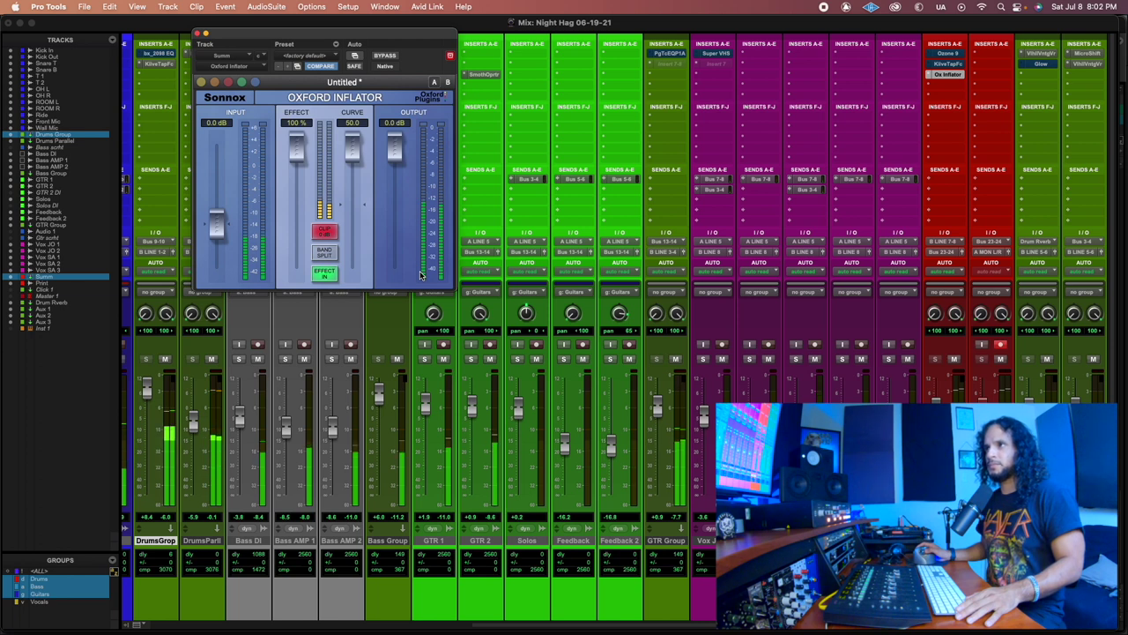
{"action": "left_click", "coordinate": [328, 255]}
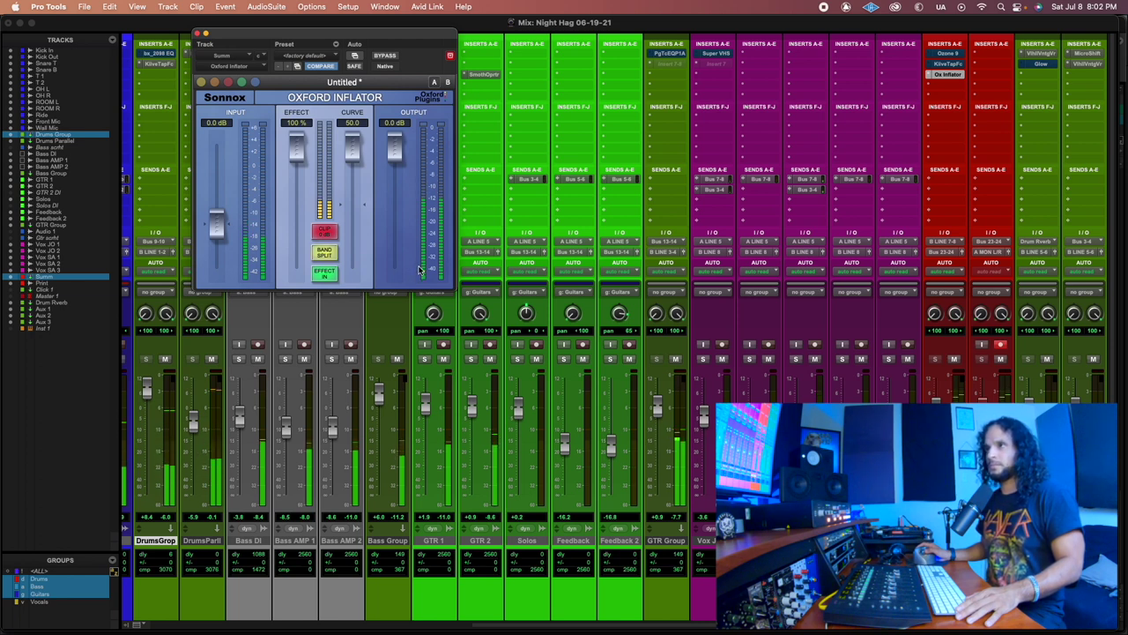
{"action": "left_click", "coordinate": [387, 56]}
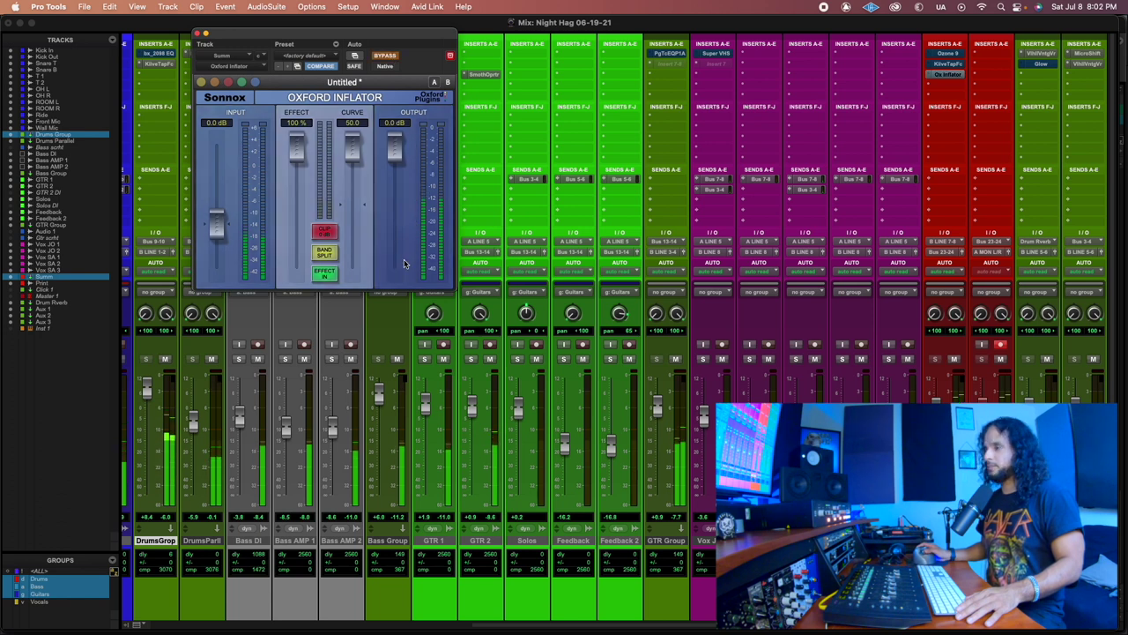
{"action": "left_click", "coordinate": [386, 56]}
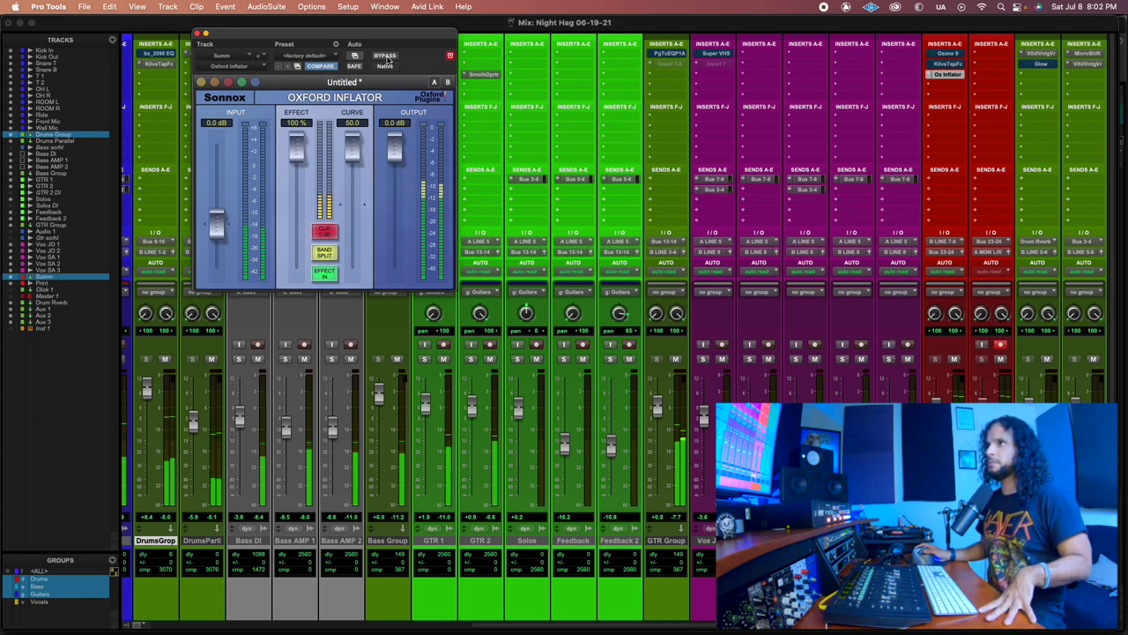
{"action": "left_click", "coordinate": [386, 57]}
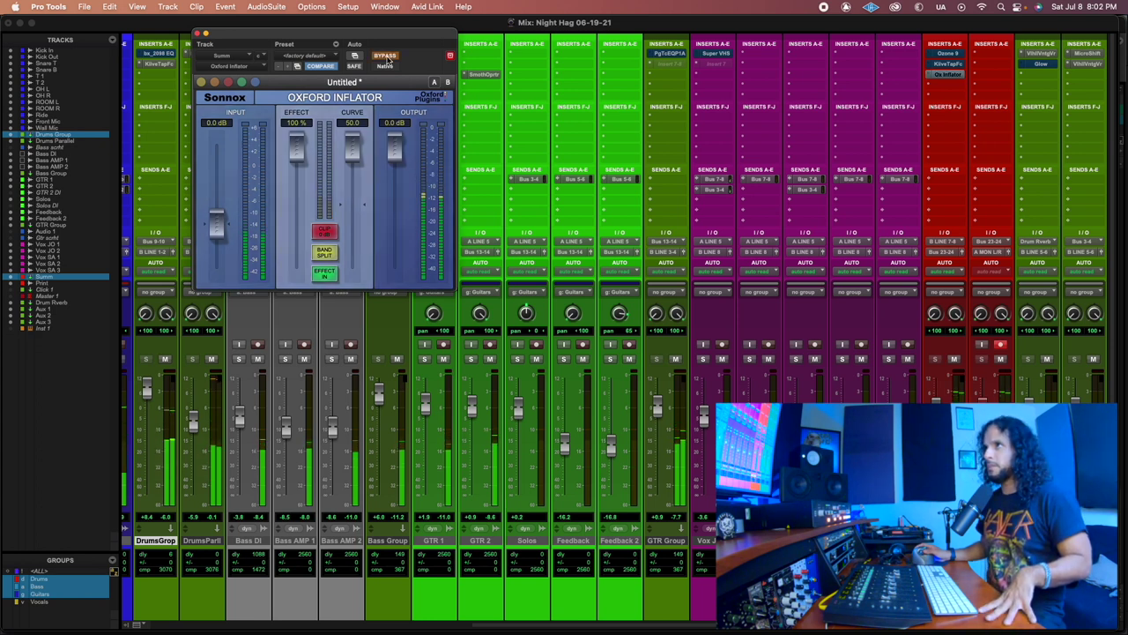
{"action": "left_click", "coordinate": [325, 253]}
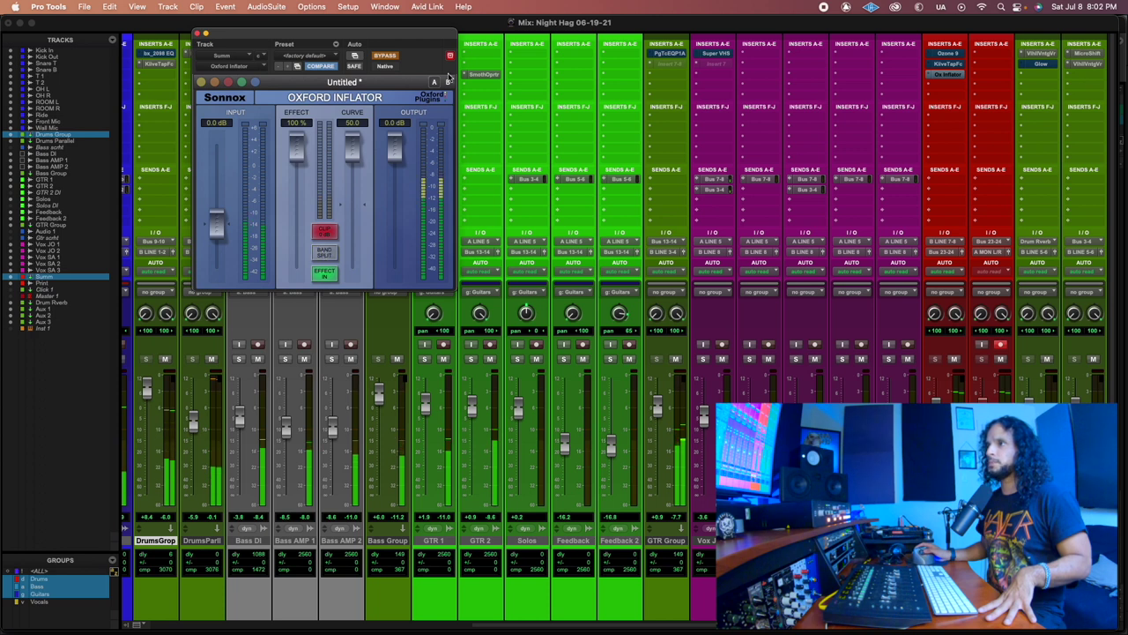
{"action": "left_click", "coordinate": [385, 56]}
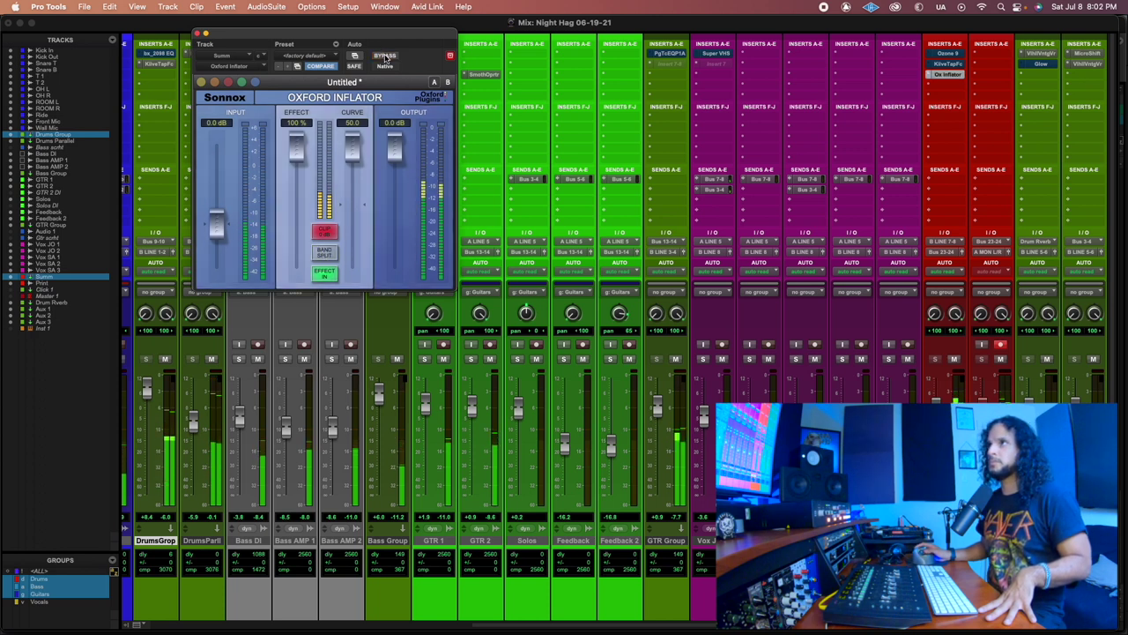
{"action": "left_click", "coordinate": [386, 56]}
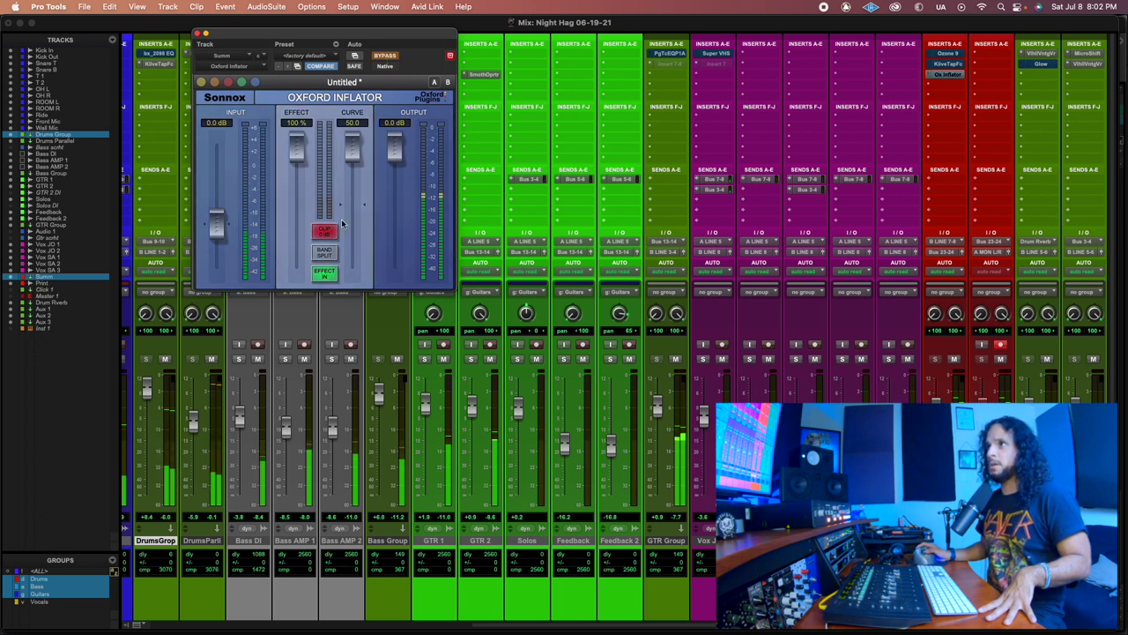
{"action": "left_click", "coordinate": [332, 251]}
{"action": "left_click", "coordinate": [384, 55]}
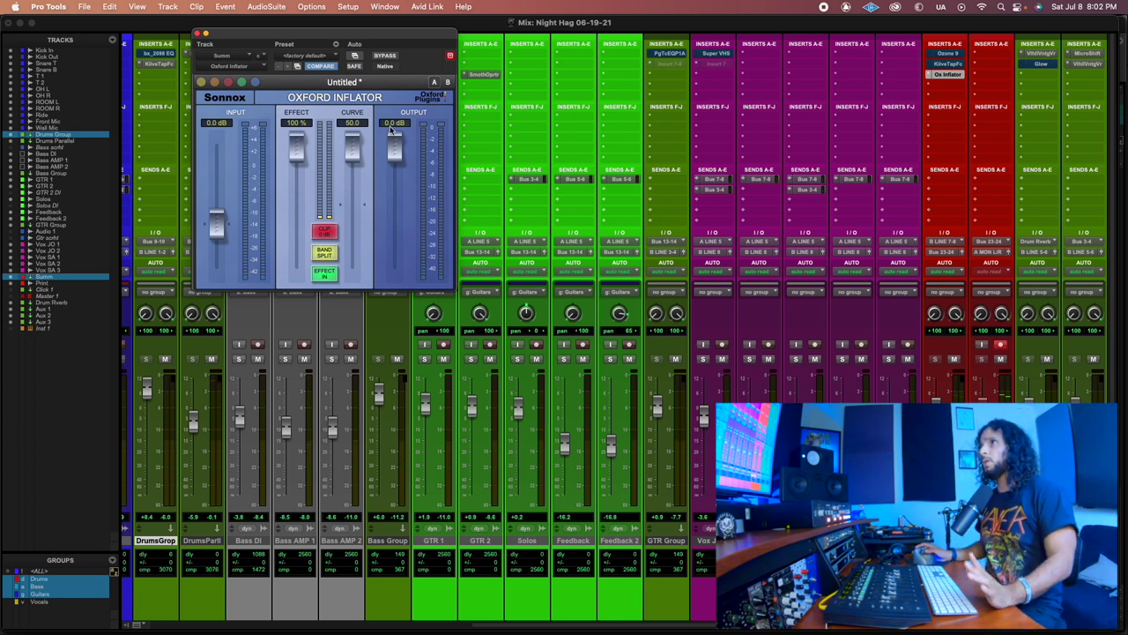
{"action": "left_click", "coordinate": [331, 276]}
{"action": "left_click", "coordinate": [332, 276]}
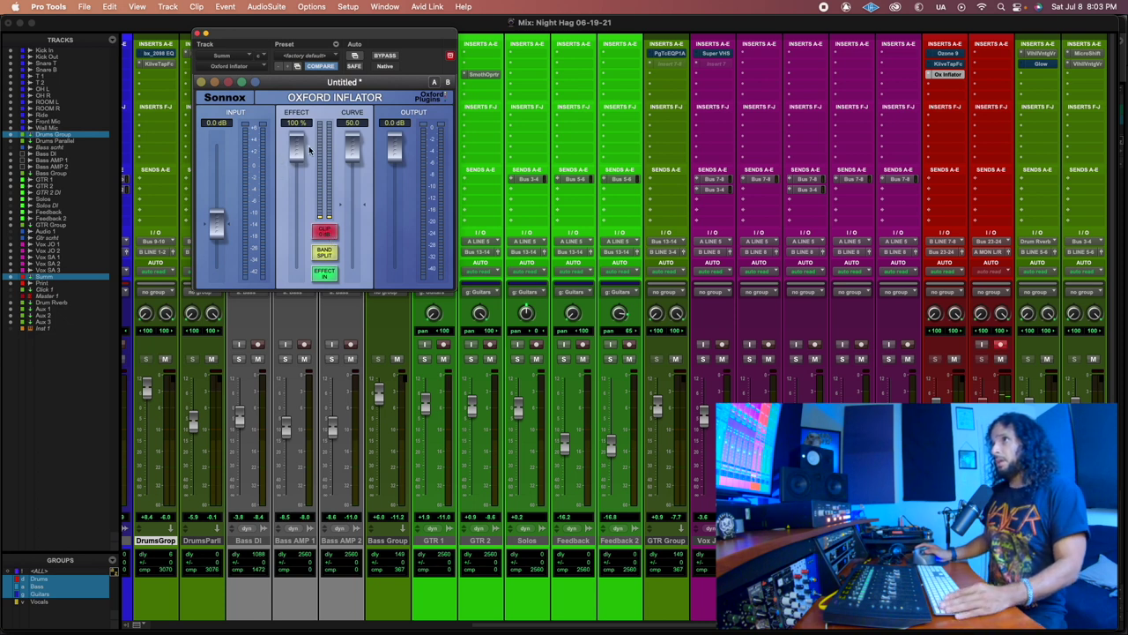
{"action": "left_click_drag", "start_coordinate": [308, 150], "coordinate": [300, 218]}
Set the Inflator to Output -2.43 dB, Effect 44.3% and Curve -8.6.
{"action": "left_click_drag", "start_coordinate": [353, 149], "coordinate": [356, 201]}
{"action": "left_click_drag", "start_coordinate": [394, 149], "coordinate": [396, 174]}
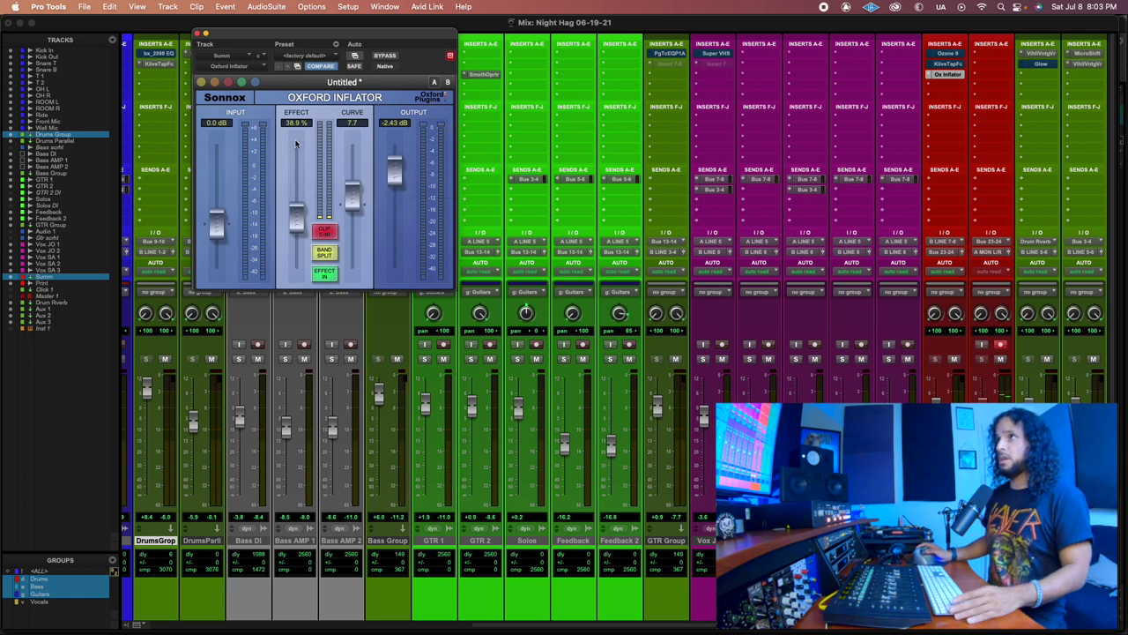
{"action": "left_click_drag", "start_coordinate": [293, 222], "coordinate": [358, 215]}
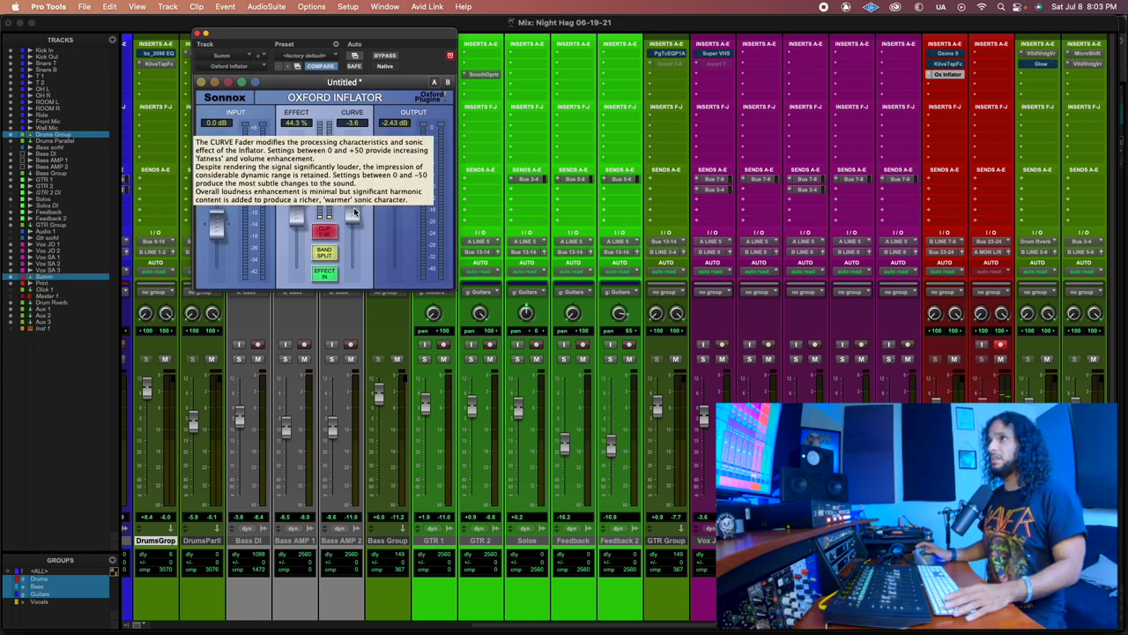
{"action": "mouse_move", "coordinate": [354, 212]}
{"action": "left_mouse_down"}
{"action": "mouse_move", "coordinate": [354, 264]}
{"action": "mouse_move", "coordinate": [354, 222]}
{"action": "left_mouse_up"}
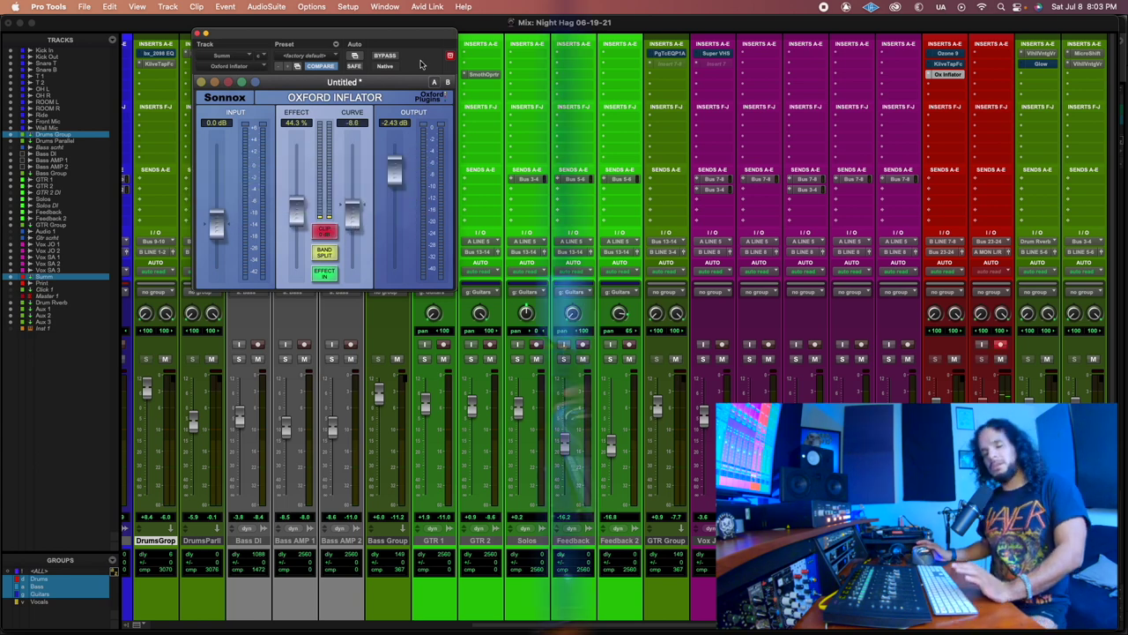